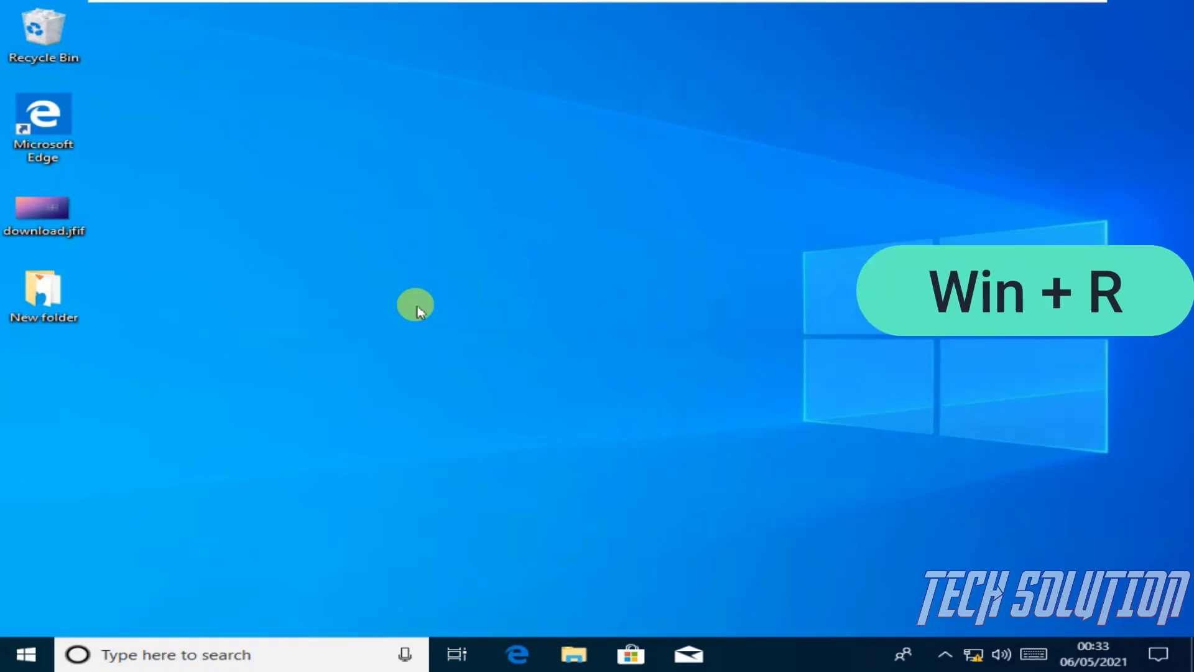
Launch Control Panel with 'control' and open User Accounts' Manage Accounts page
key(super+r)
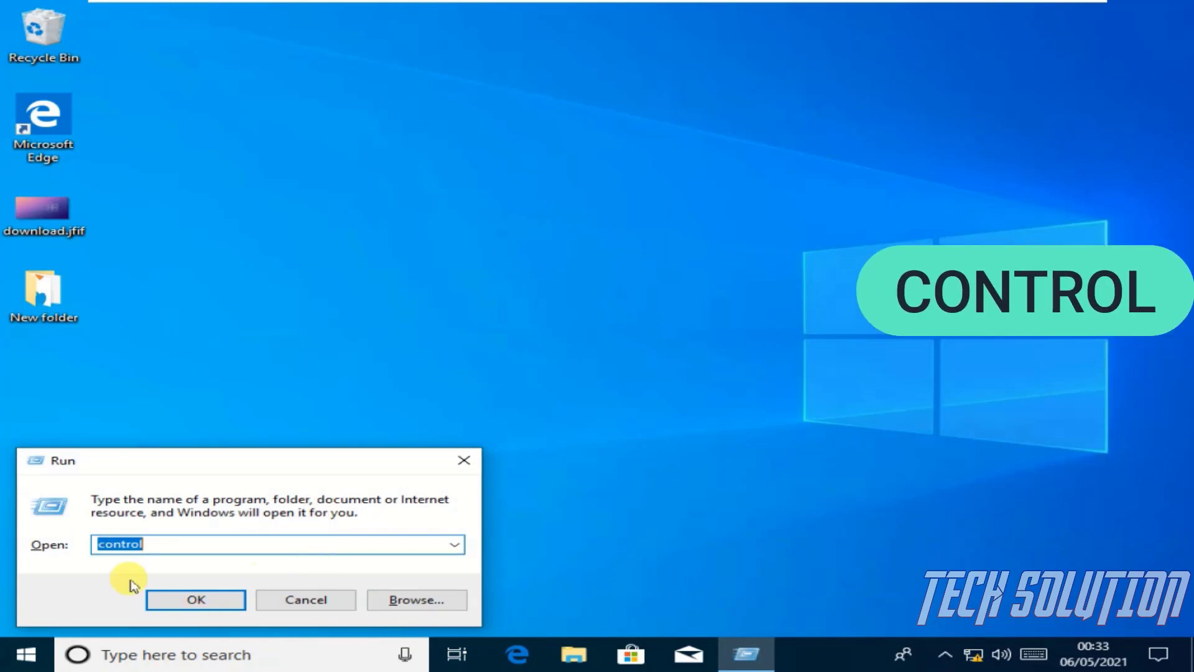
click(194, 602)
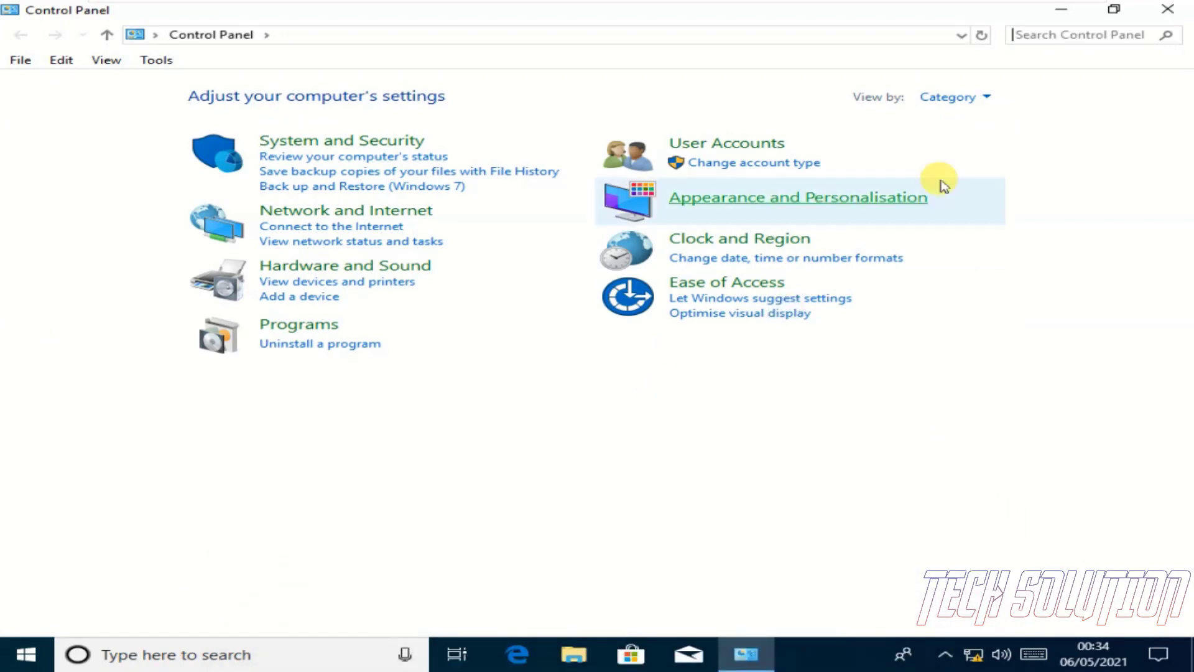
click(948, 100)
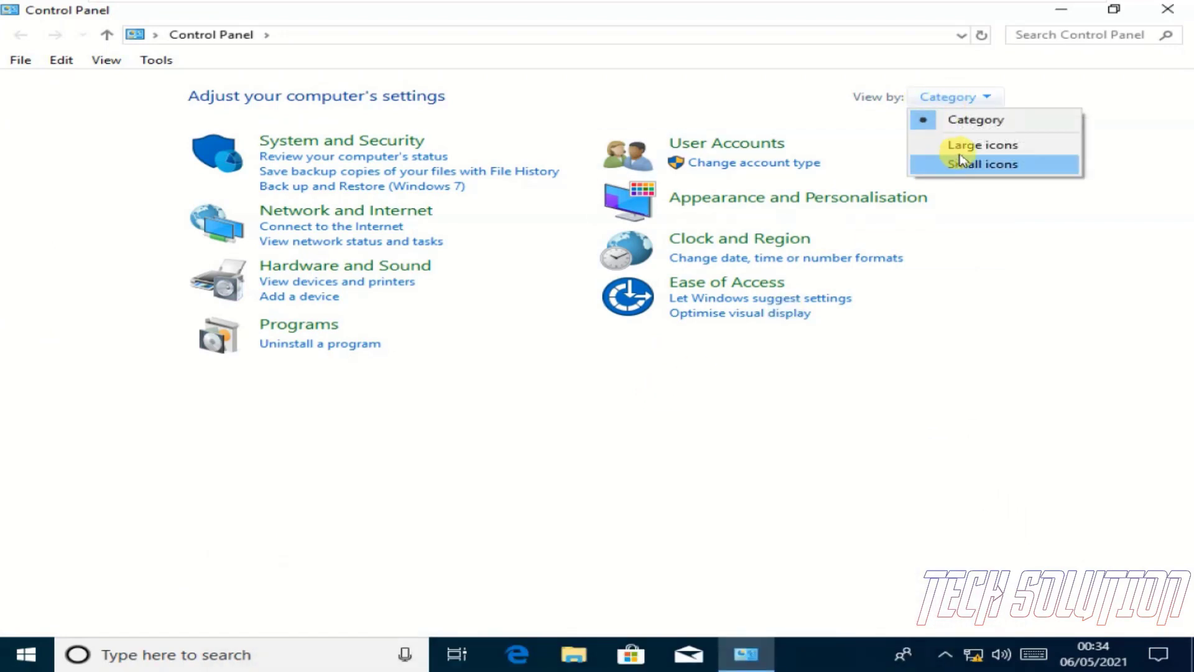
click(976, 120)
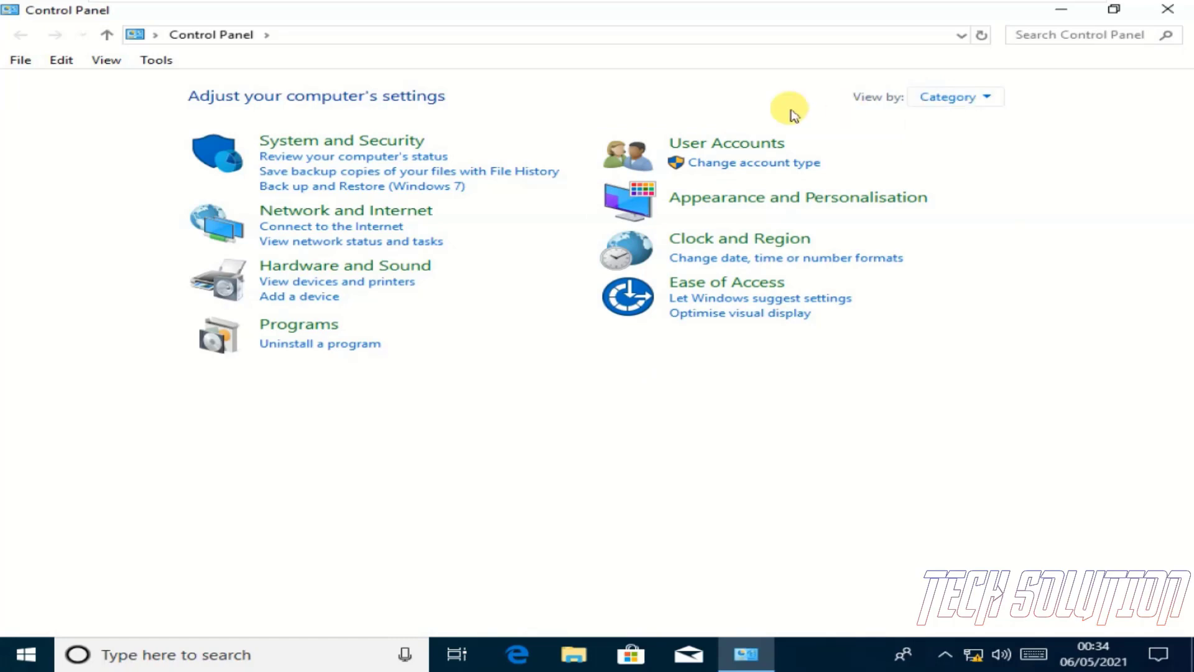
click(719, 149)
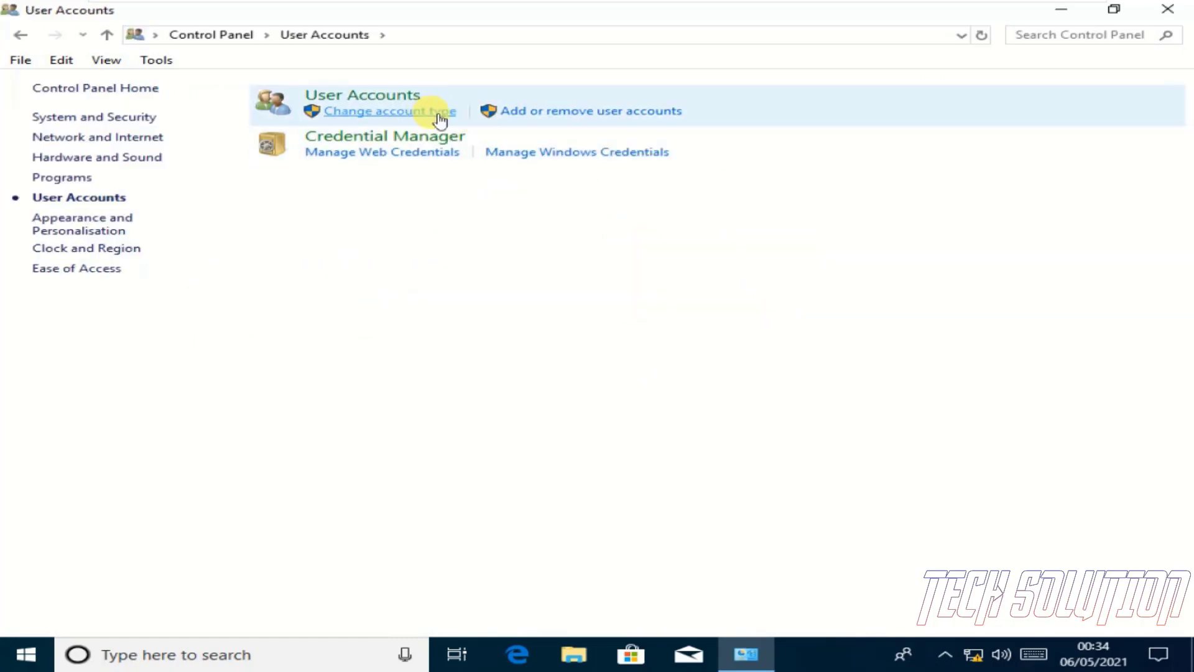
click(563, 115)
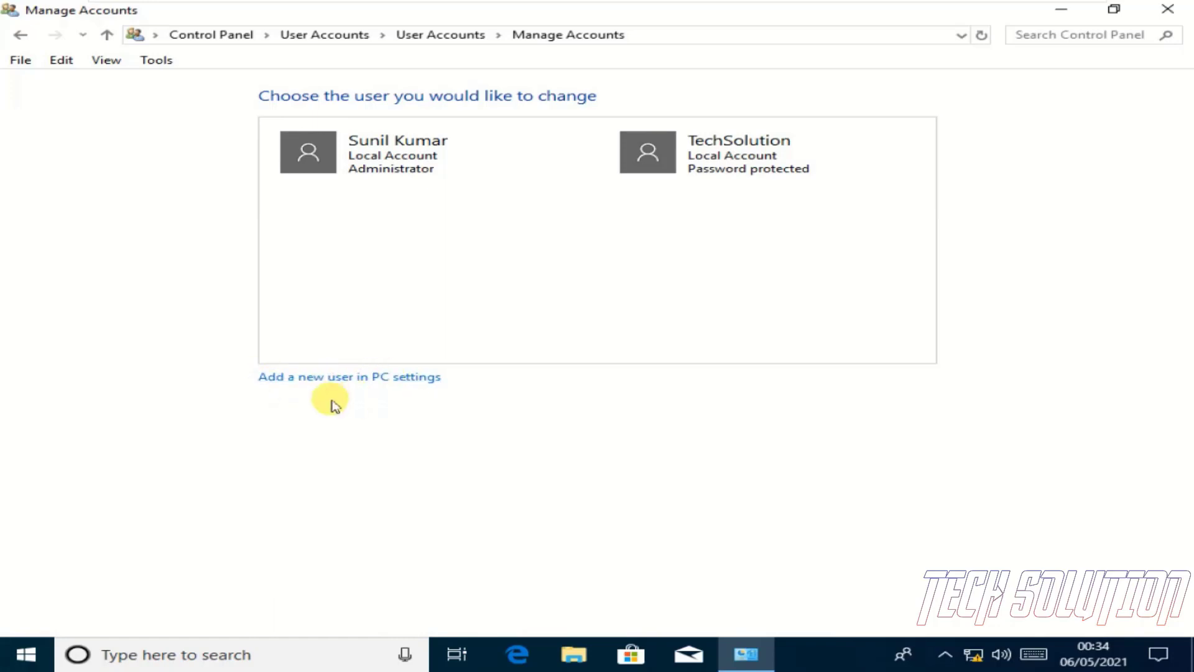
In Settings, go to Accounts > Family & other users and choose 'Add someone else to this PC'
click(354, 378)
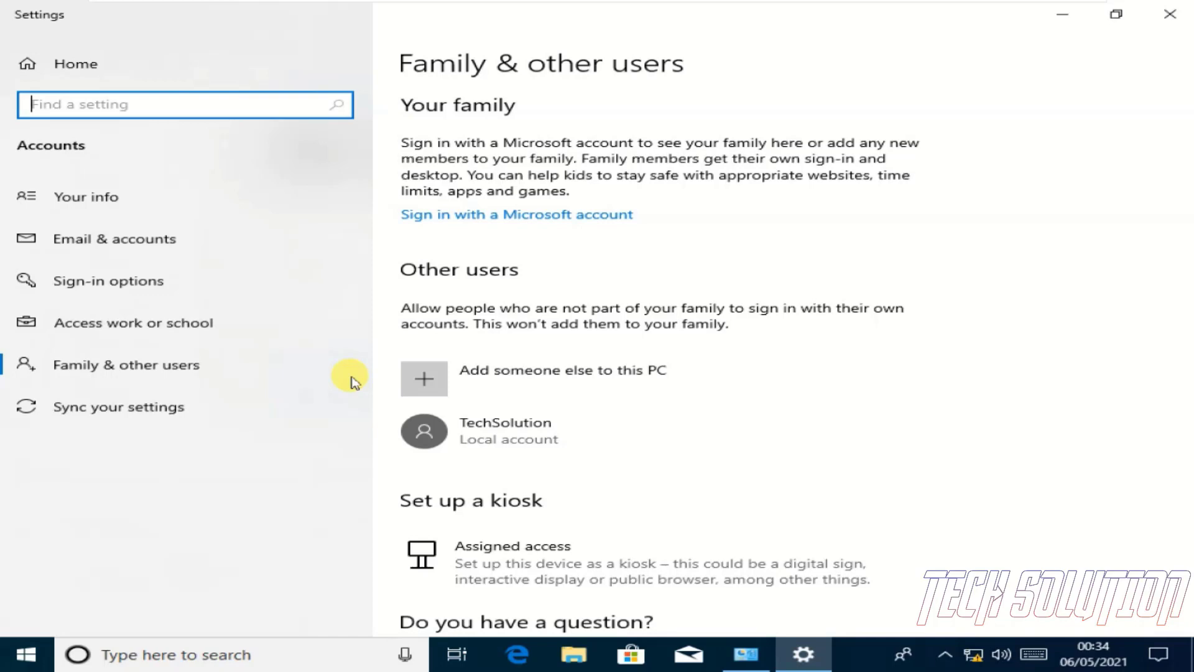
click(19, 66)
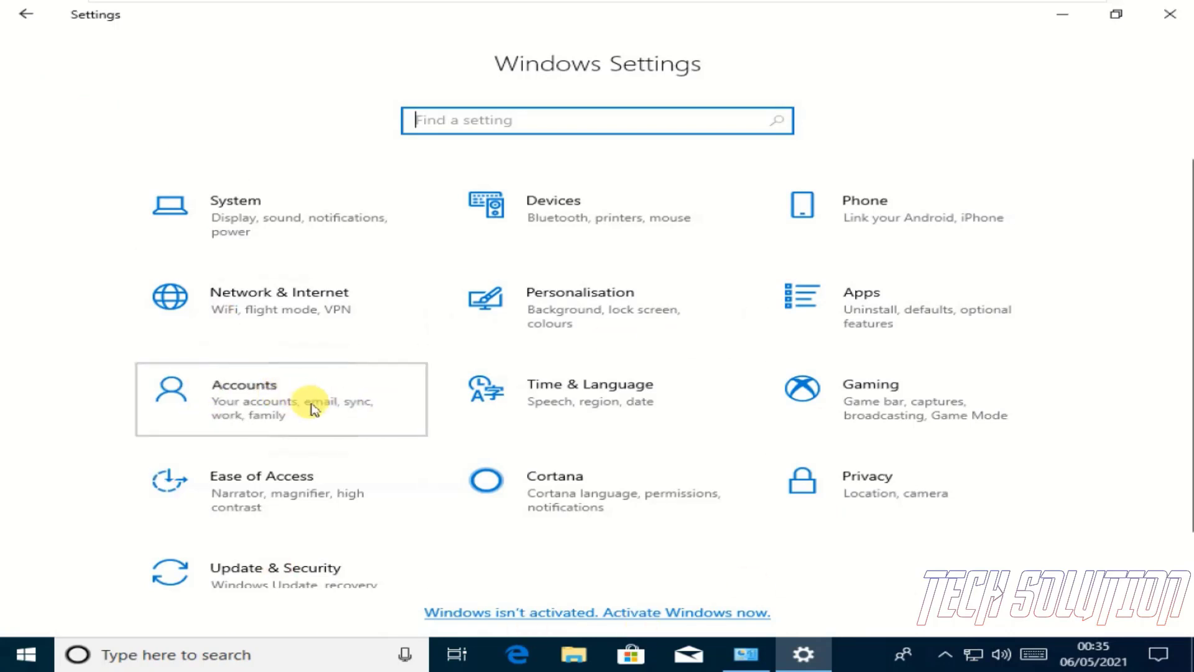
click(189, 363)
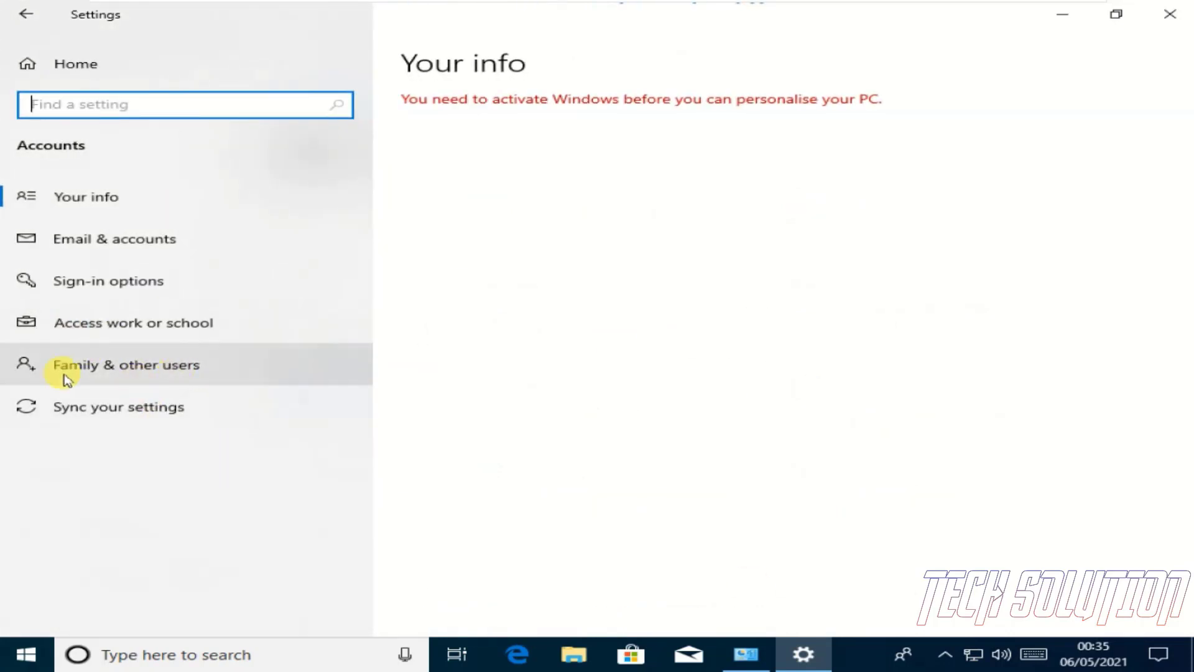
click(225, 371)
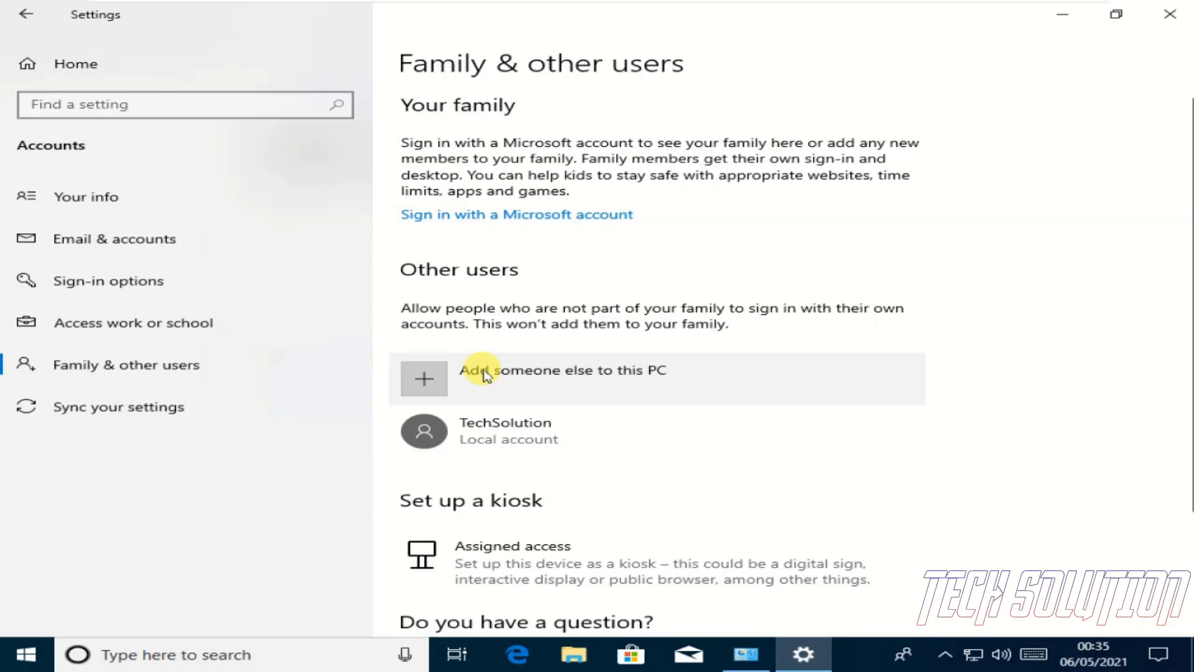
click(480, 378)
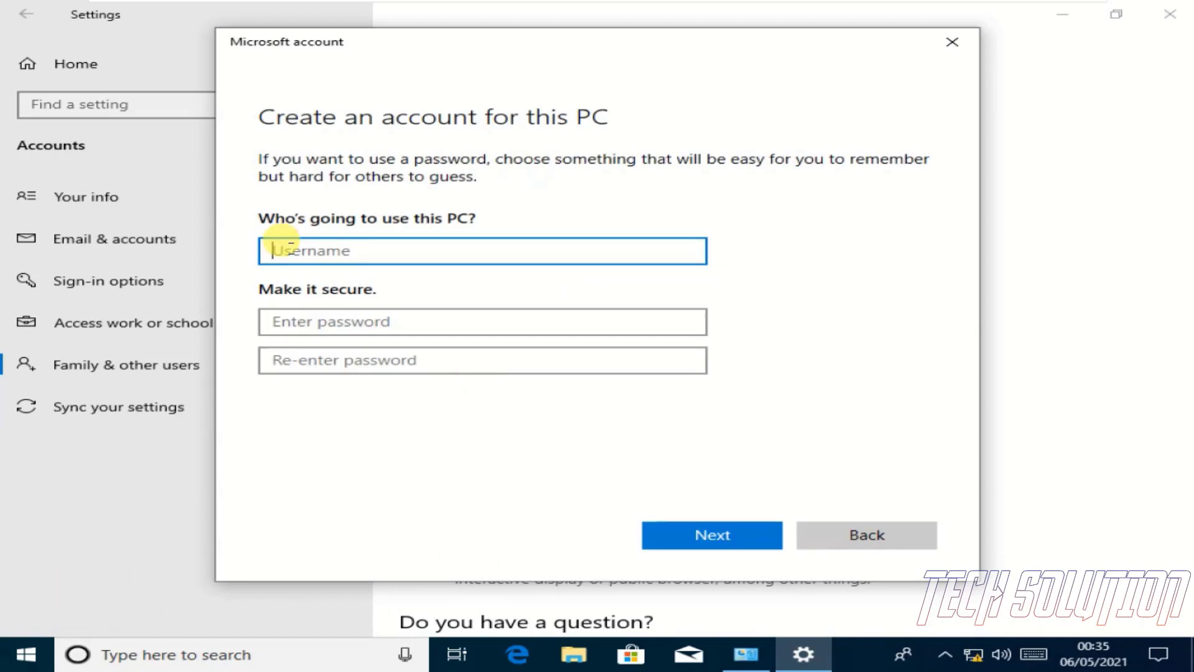
Enter the new user's name in the 'Who's going to use this PC?' box and move to the password field
text(SUNIL )
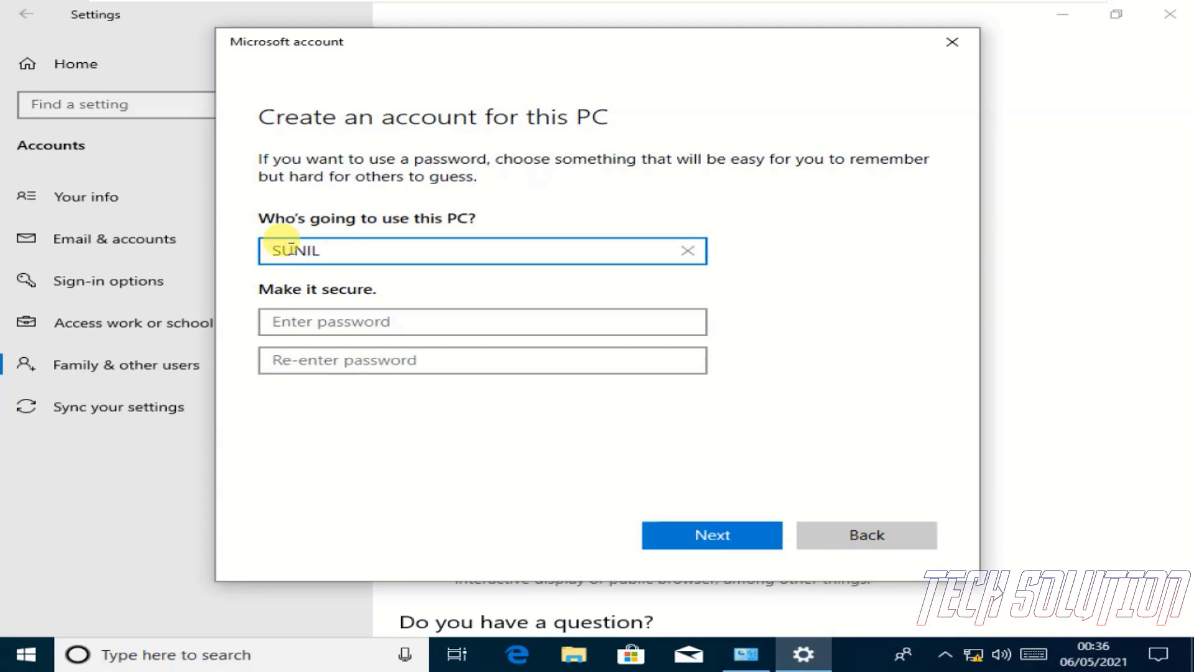
text(TUTORIAL)
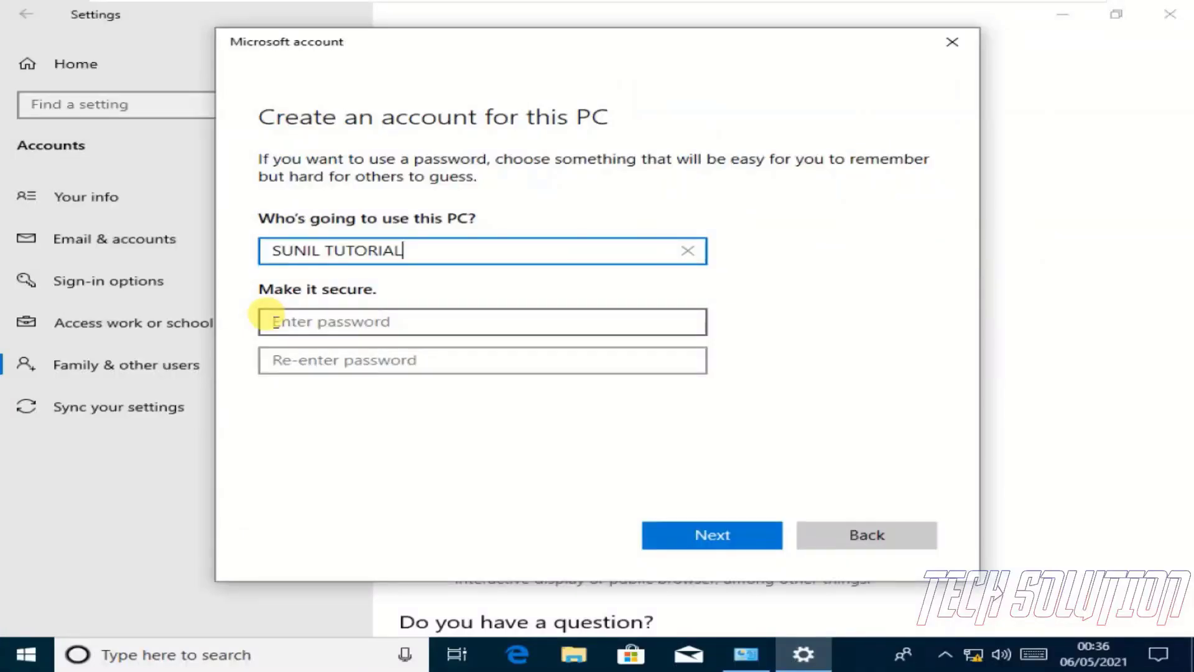
click(273, 322)
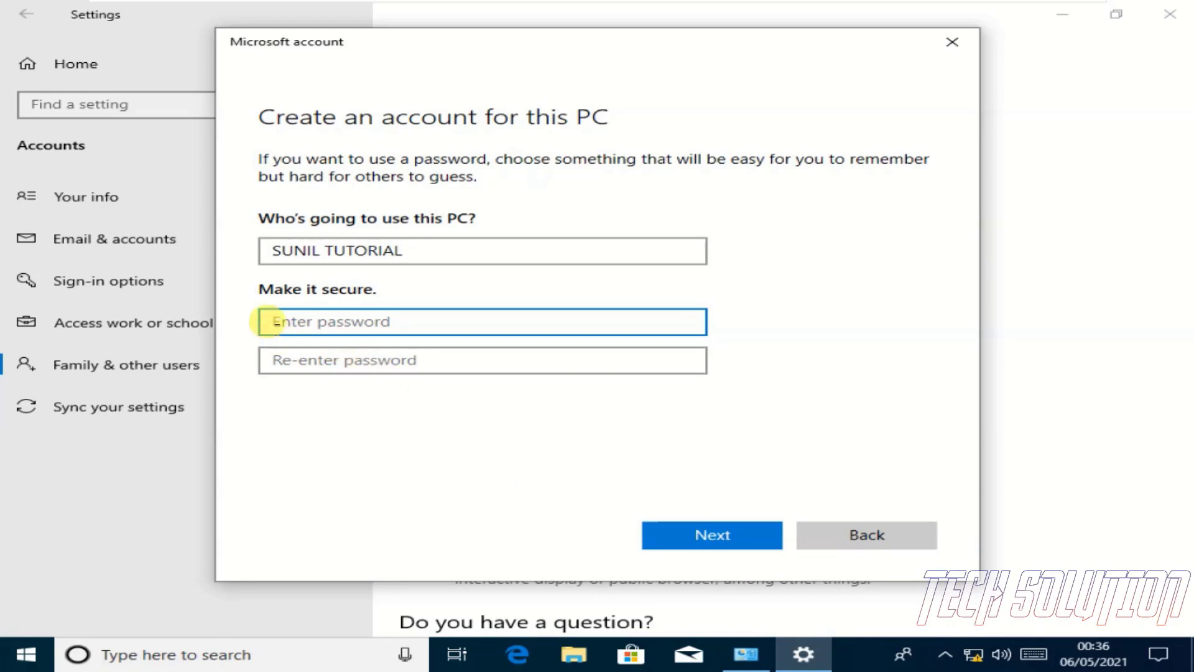
click(310, 314)
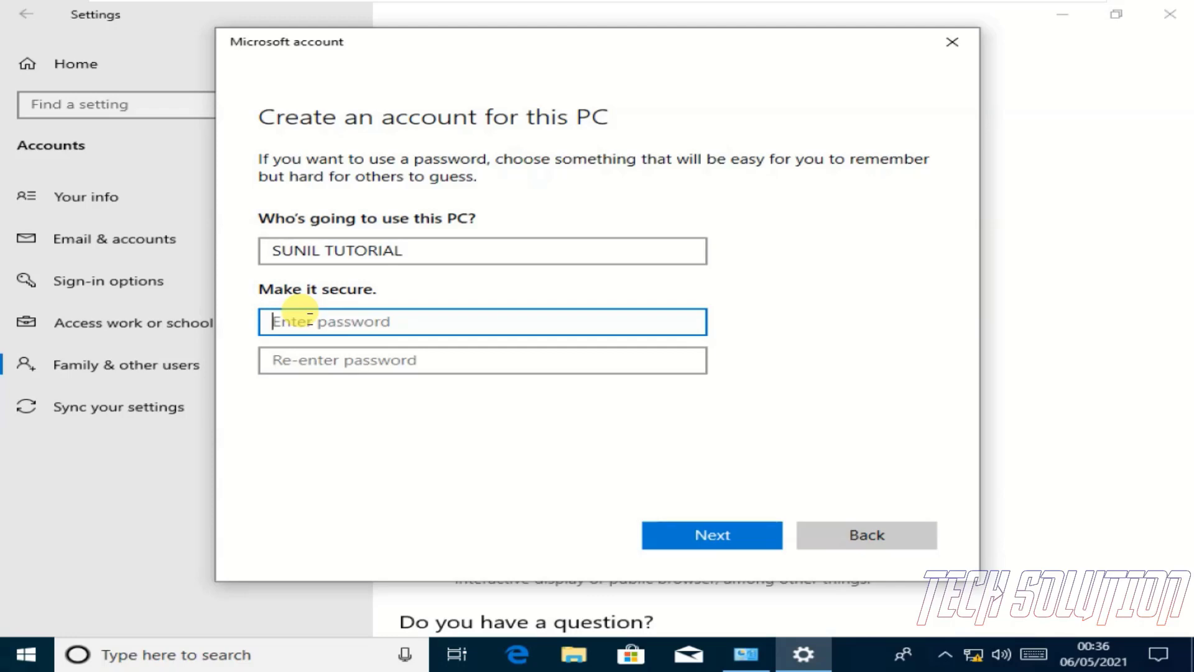
Enter a password and its confirmation, then submit the form
text(•)
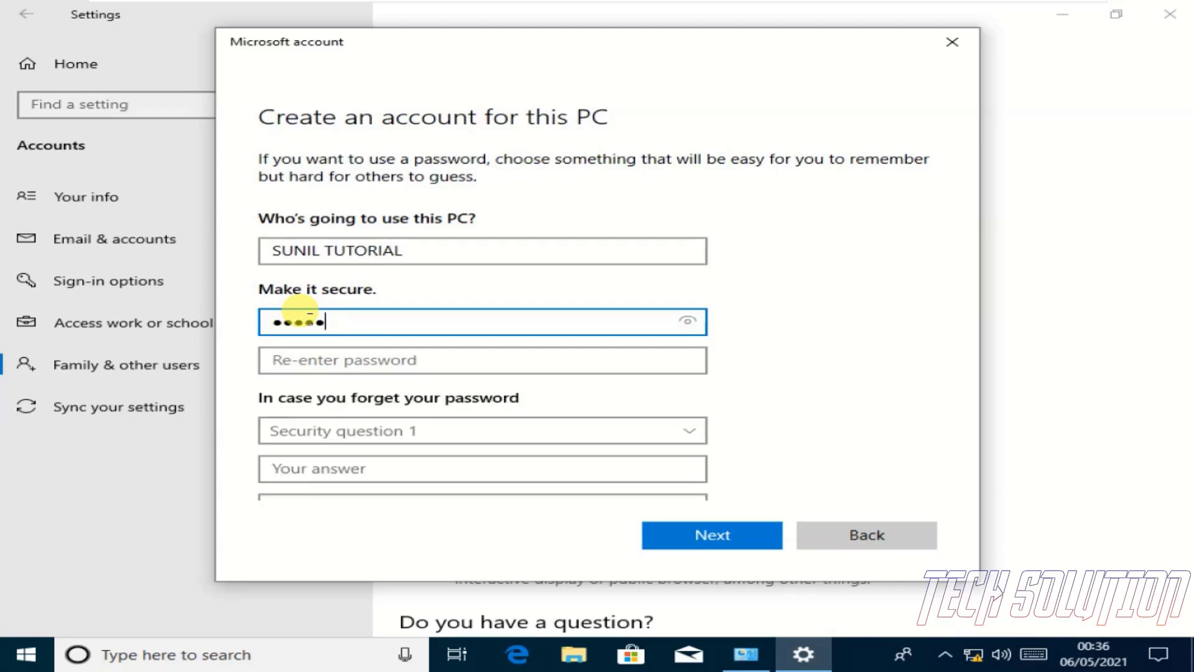
text(•)
click(319, 361)
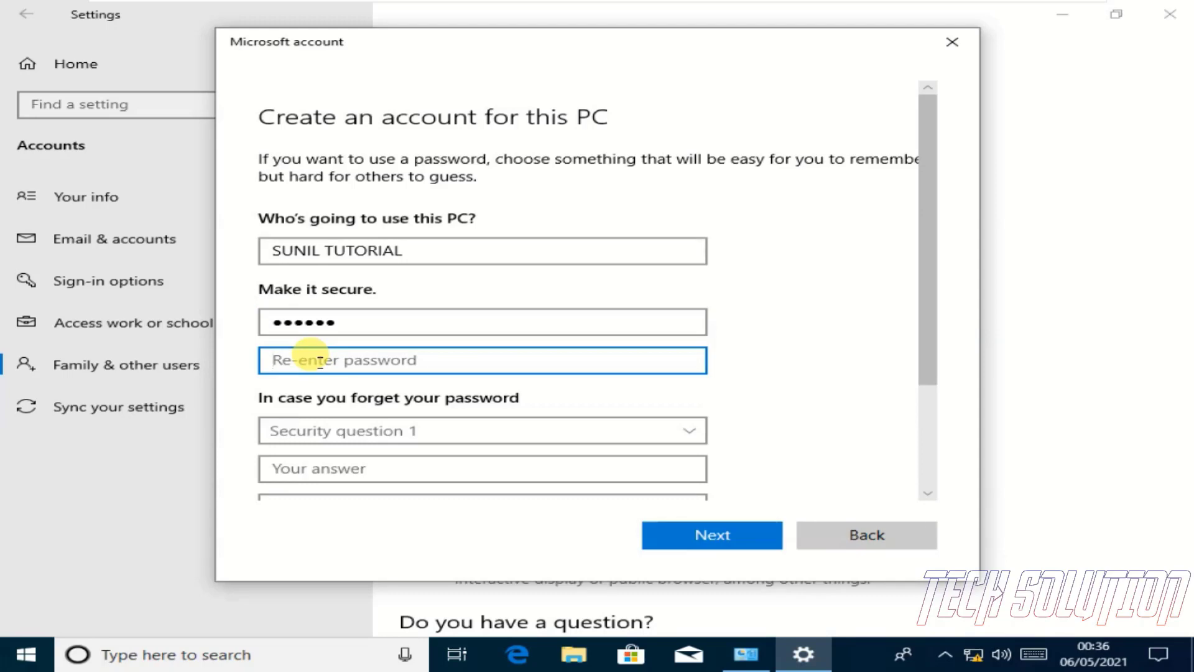
text(•)
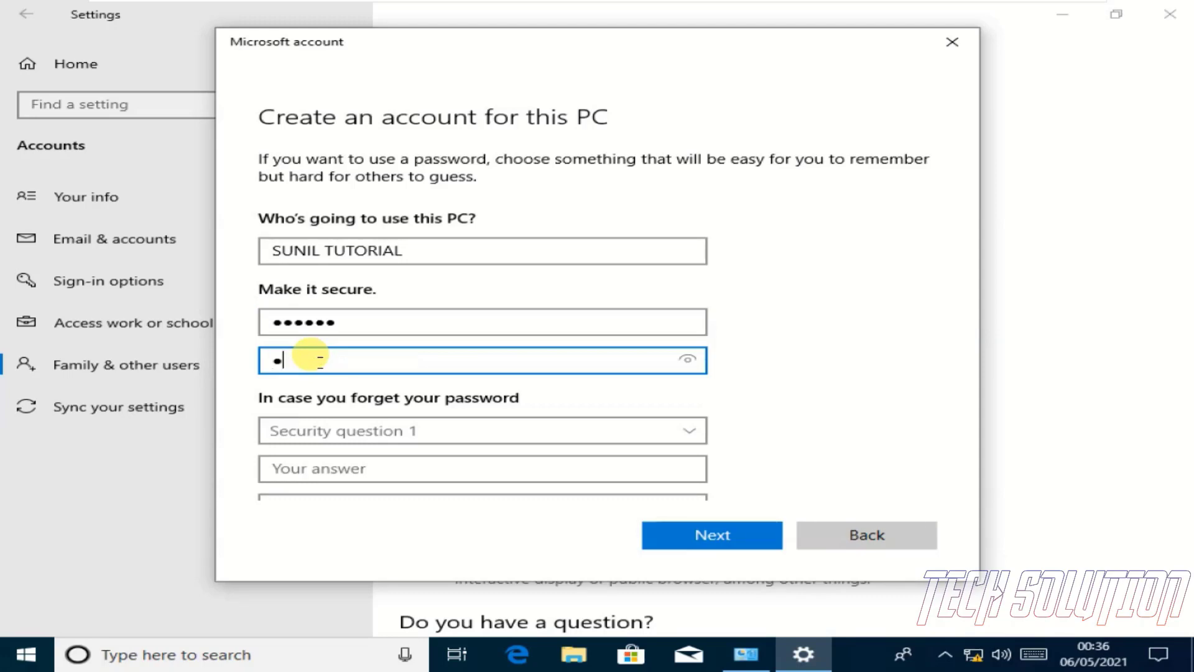
text(•••••)
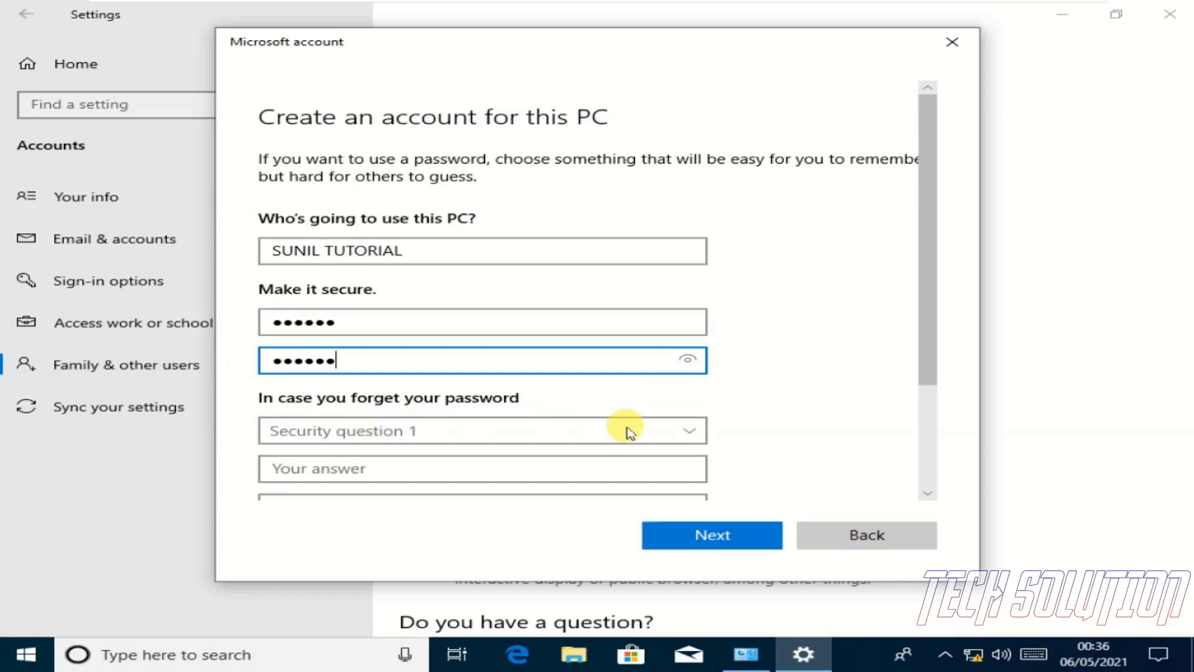
scroll(925, 359, down, 1)
drag(925, 360, 906, 448)
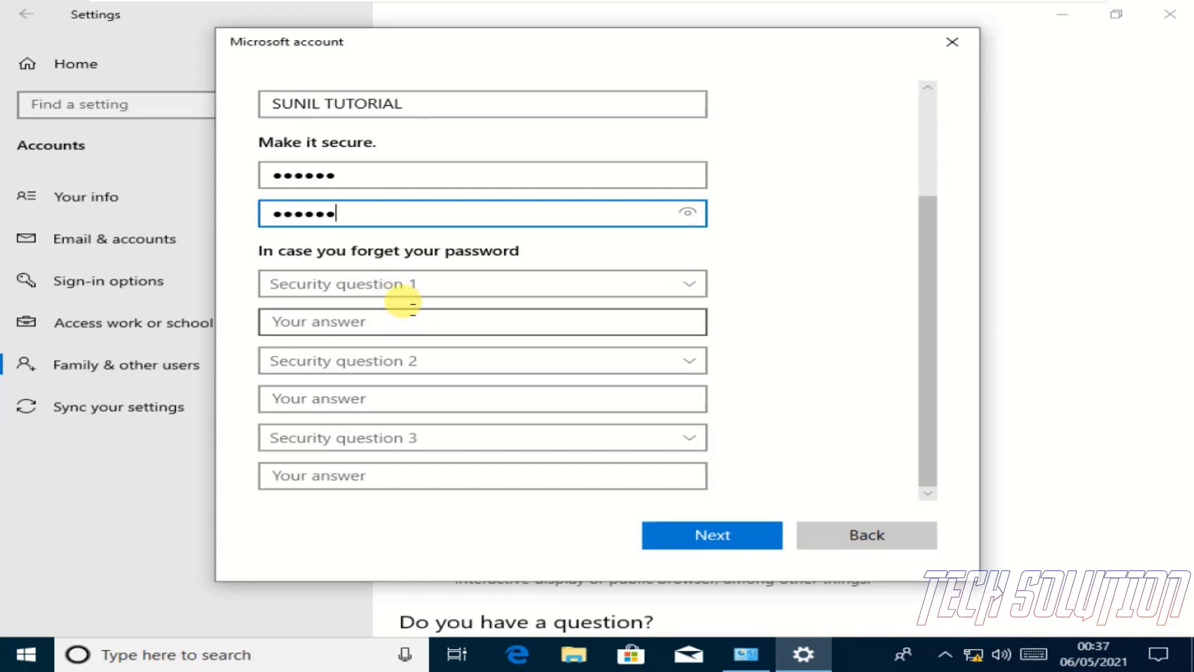
click(711, 535)
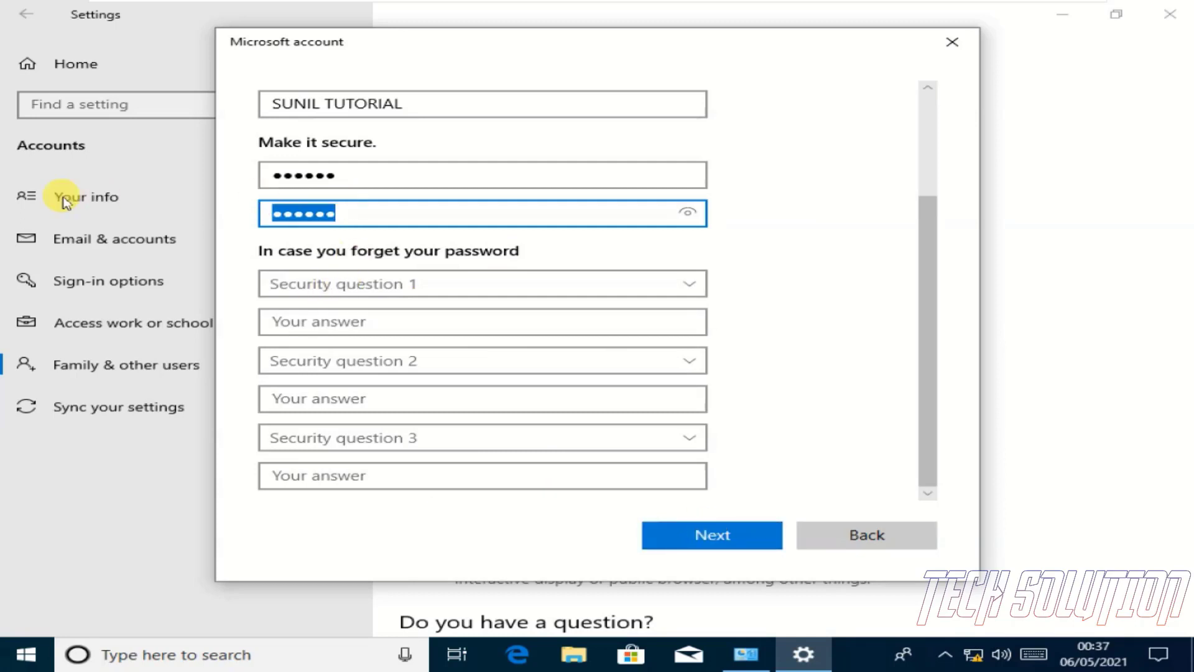
Clear both password fields and create the account without a password
key(BackSpace)
click(360, 176)
drag(360, 176, 197, 170)
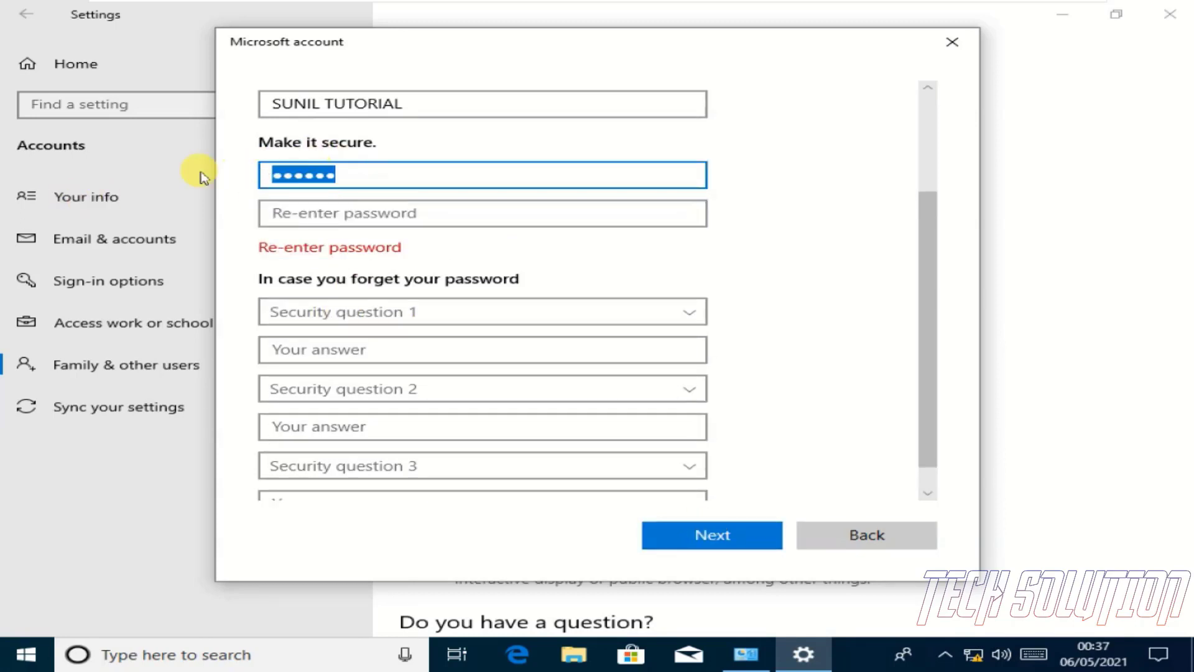
key(BackSpace)
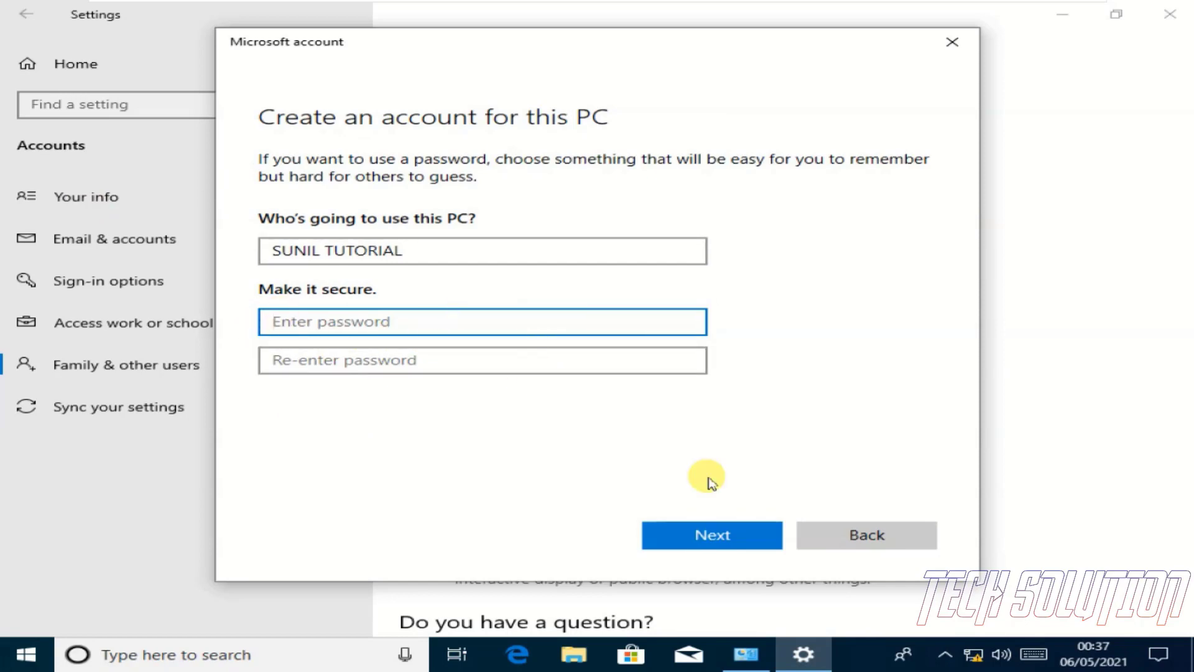
click(710, 536)
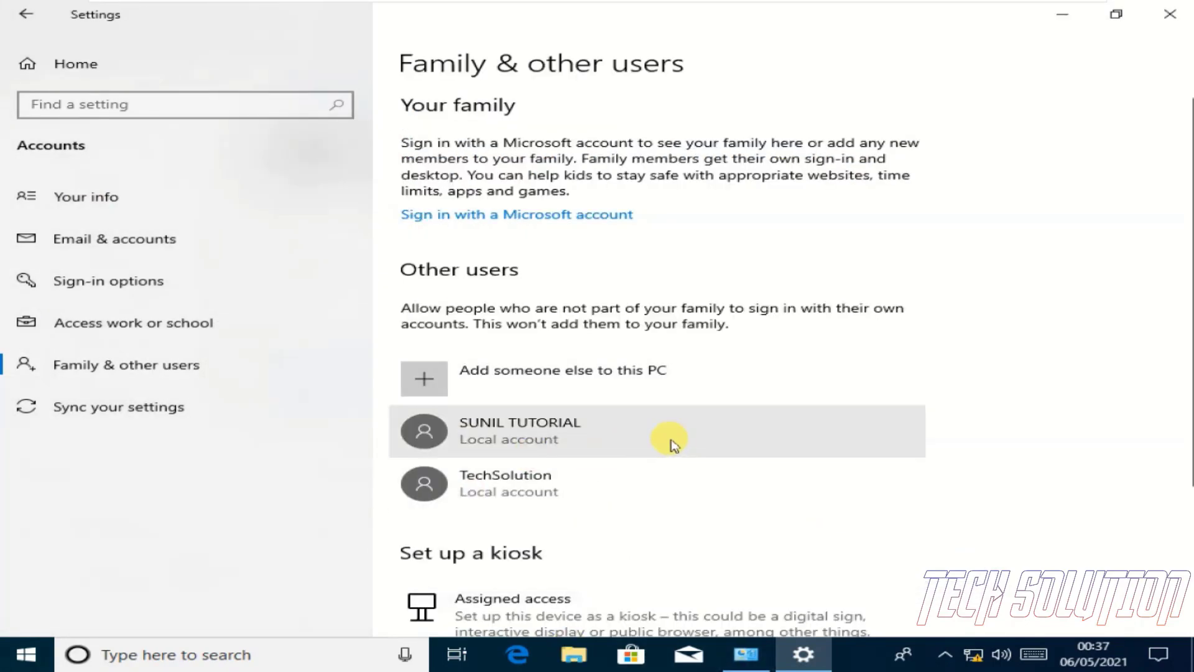
Return to Control Panel, refresh it, and reopen User Accounts > Manage another account
click(755, 651)
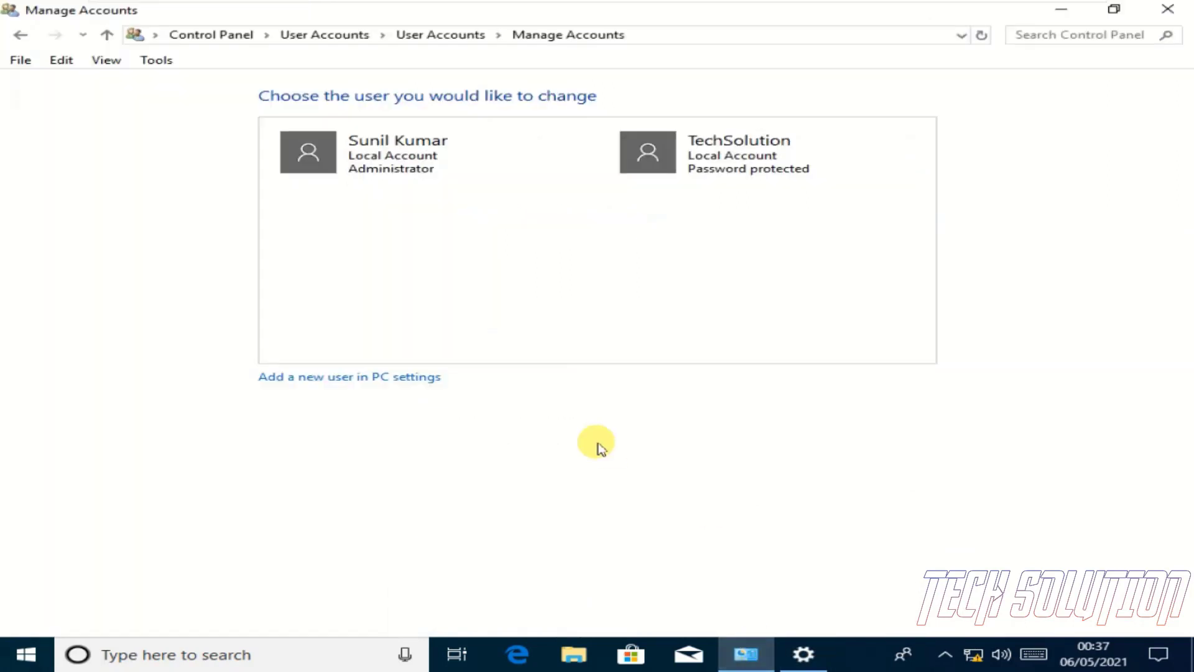
click(982, 34)
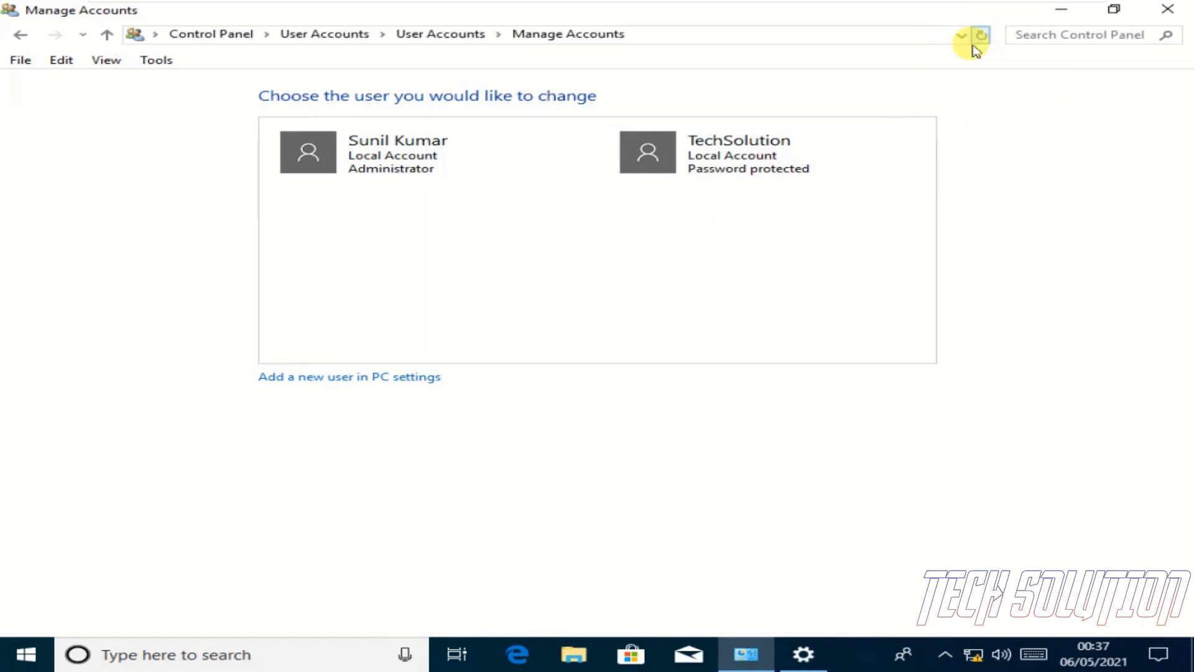
click(20, 35)
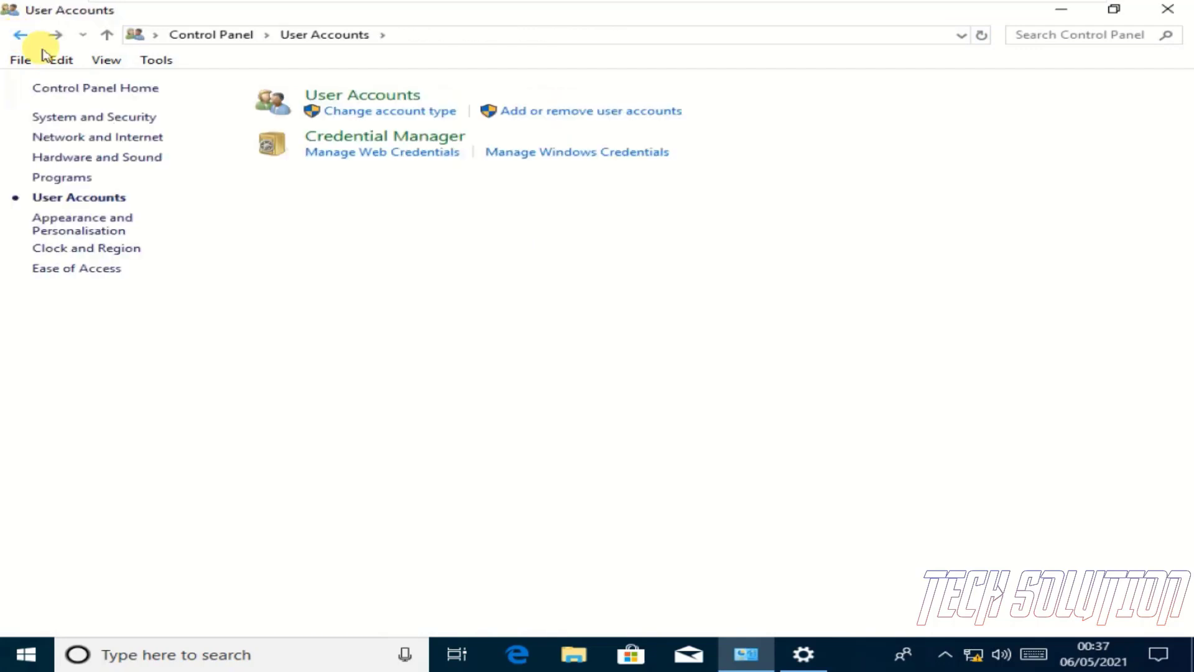
click(537, 116)
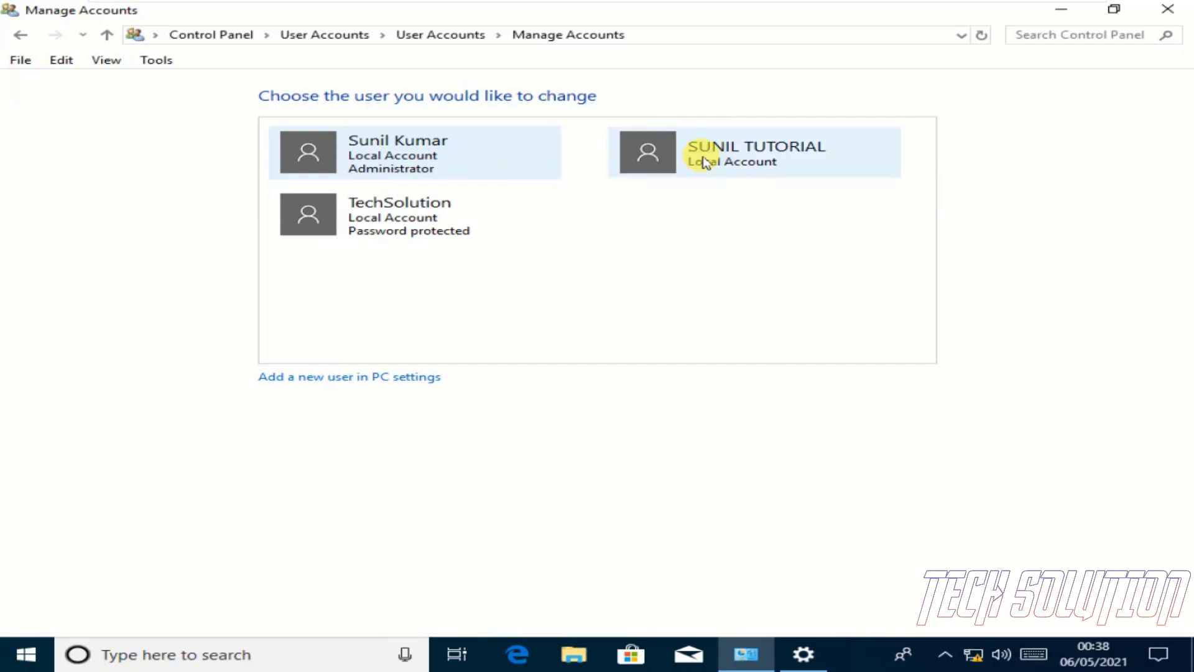
Open the passwordless local account and change its name to TechSolutionPro
click(705, 163)
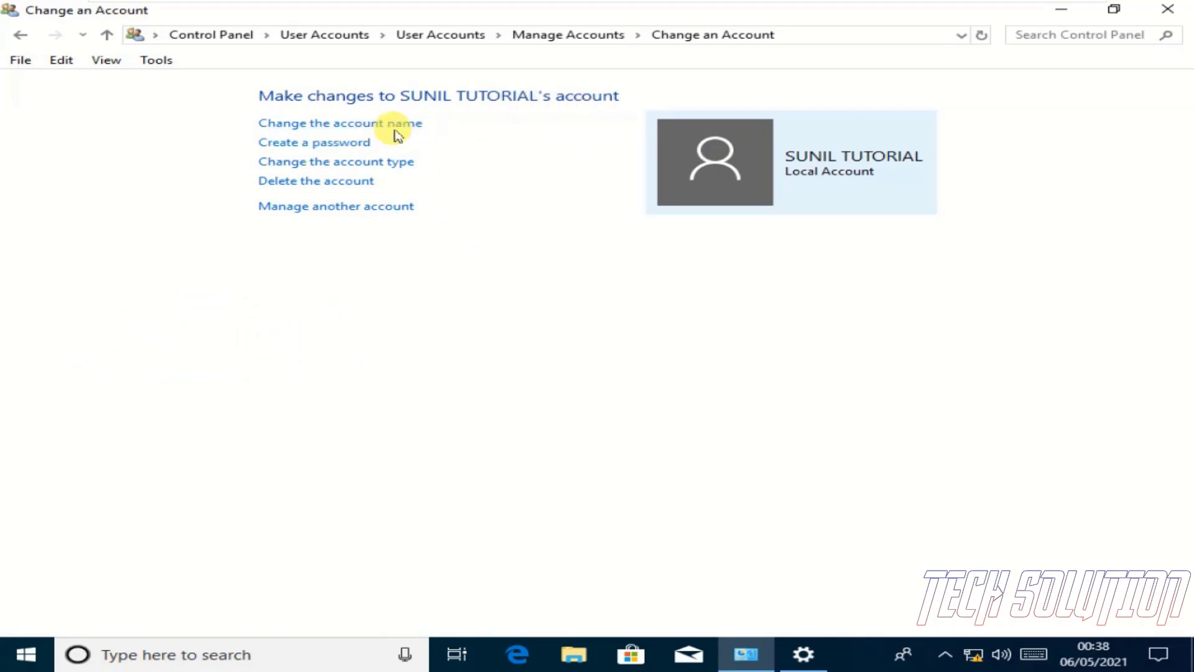
click(392, 126)
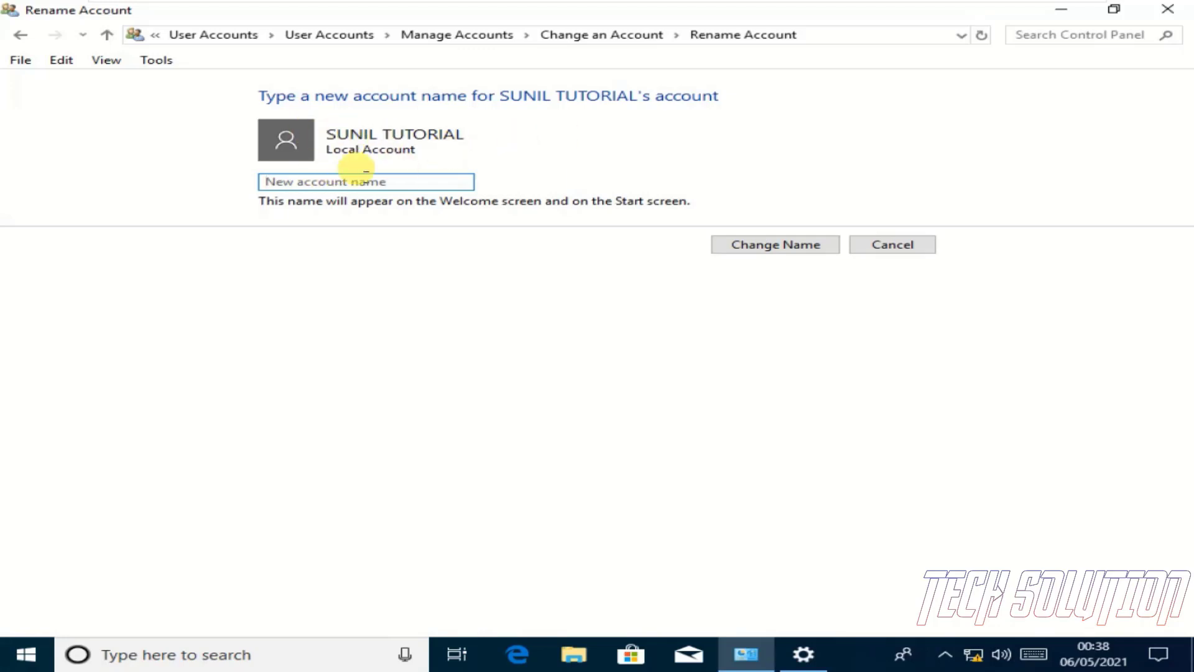
text(TechSolutionPro)
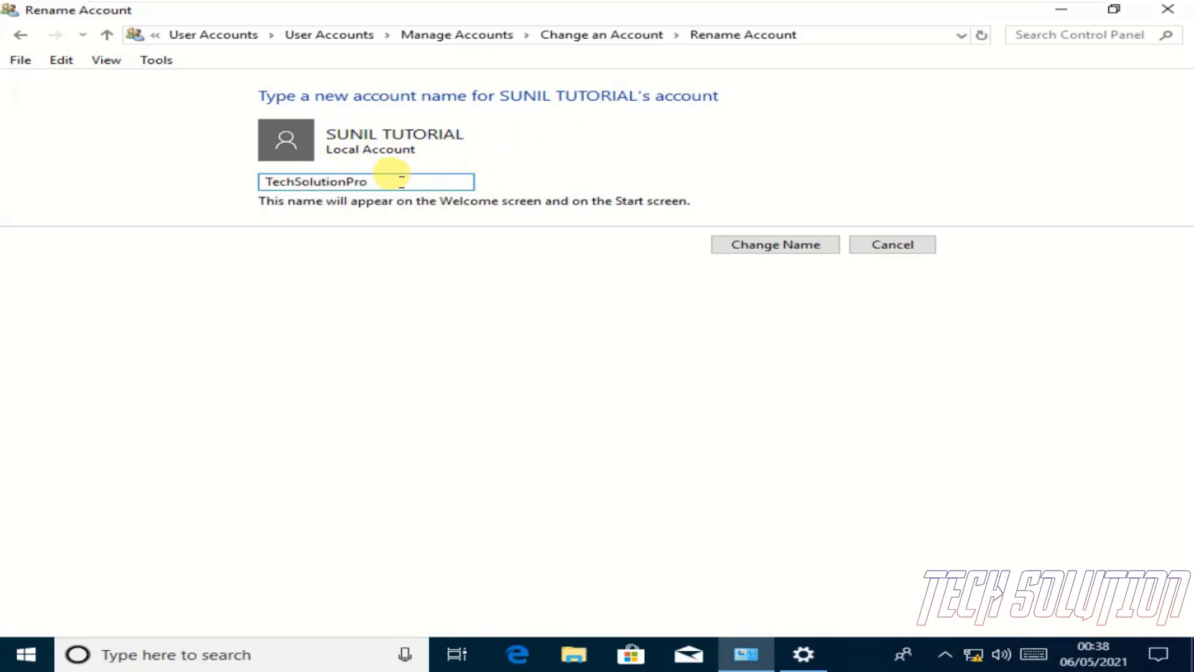
click(779, 249)
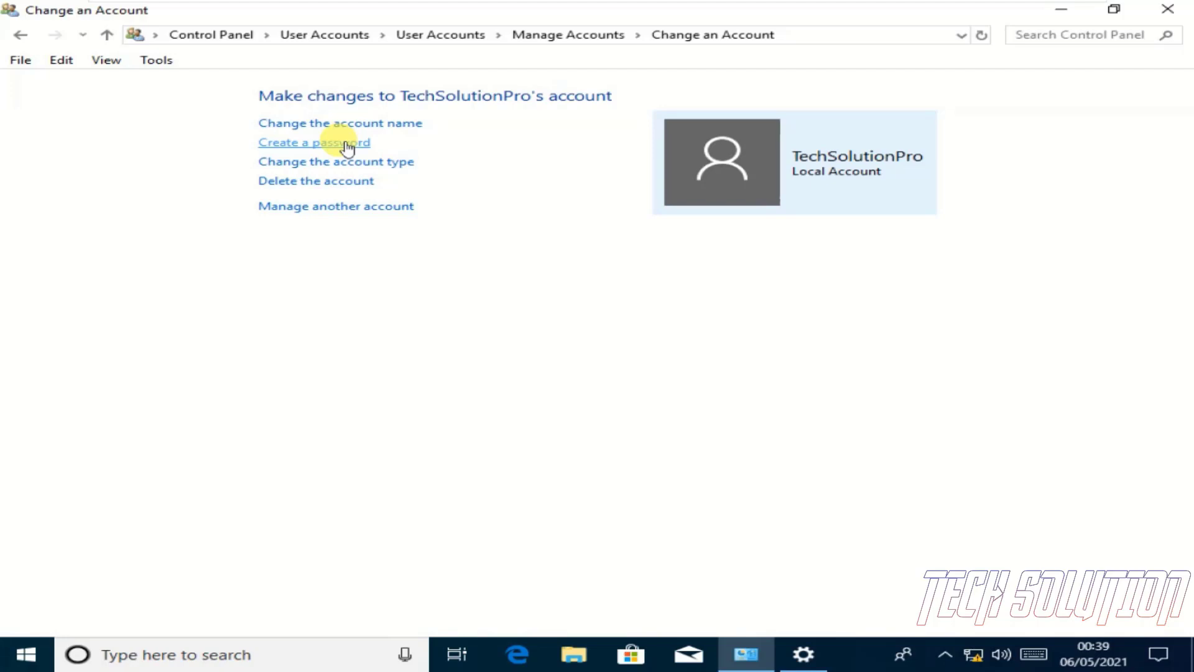
Enter and confirm a new password for TechSolutionPro, then clear both fields to start over
click(347, 144)
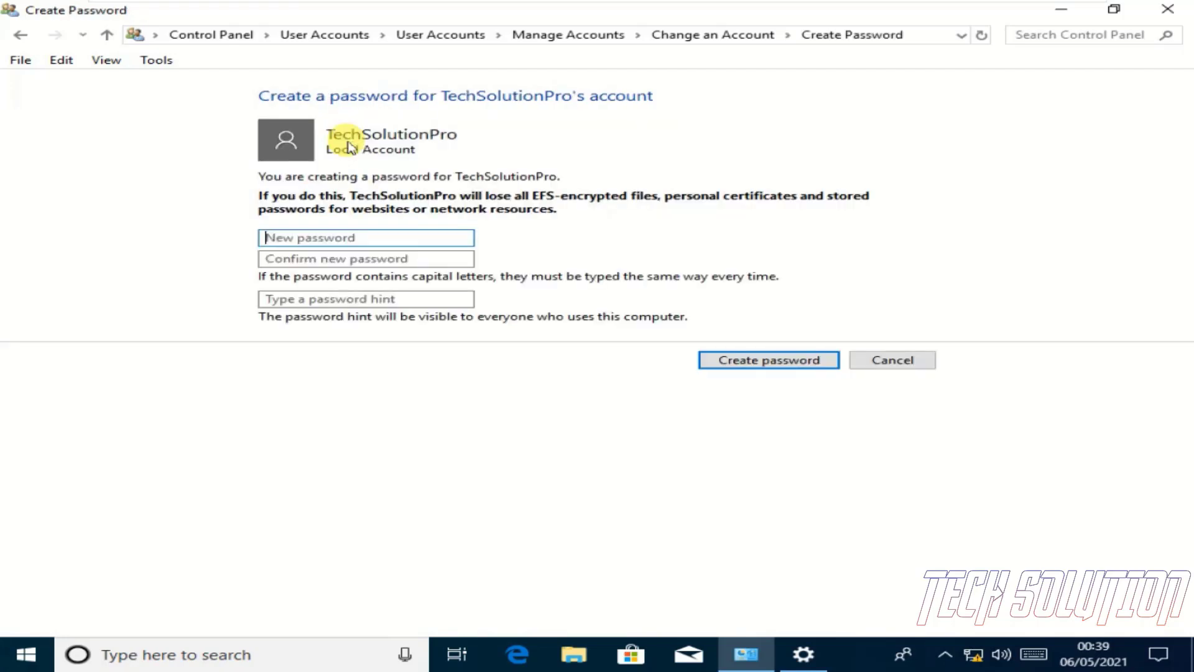
click(305, 237)
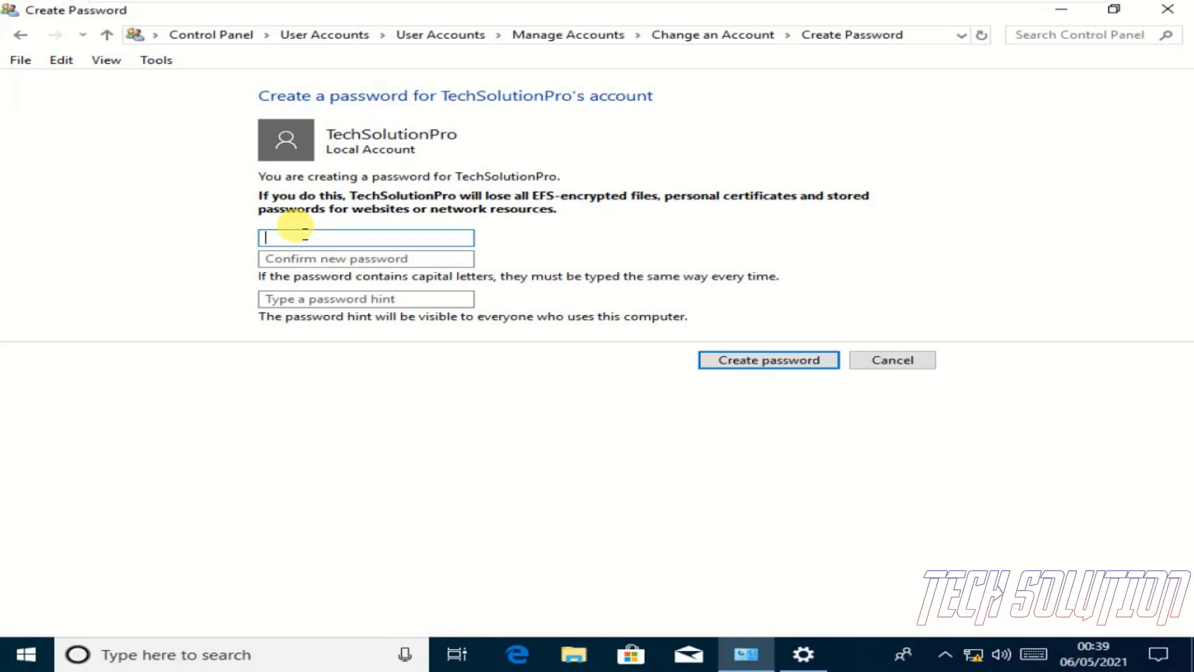
text(123)
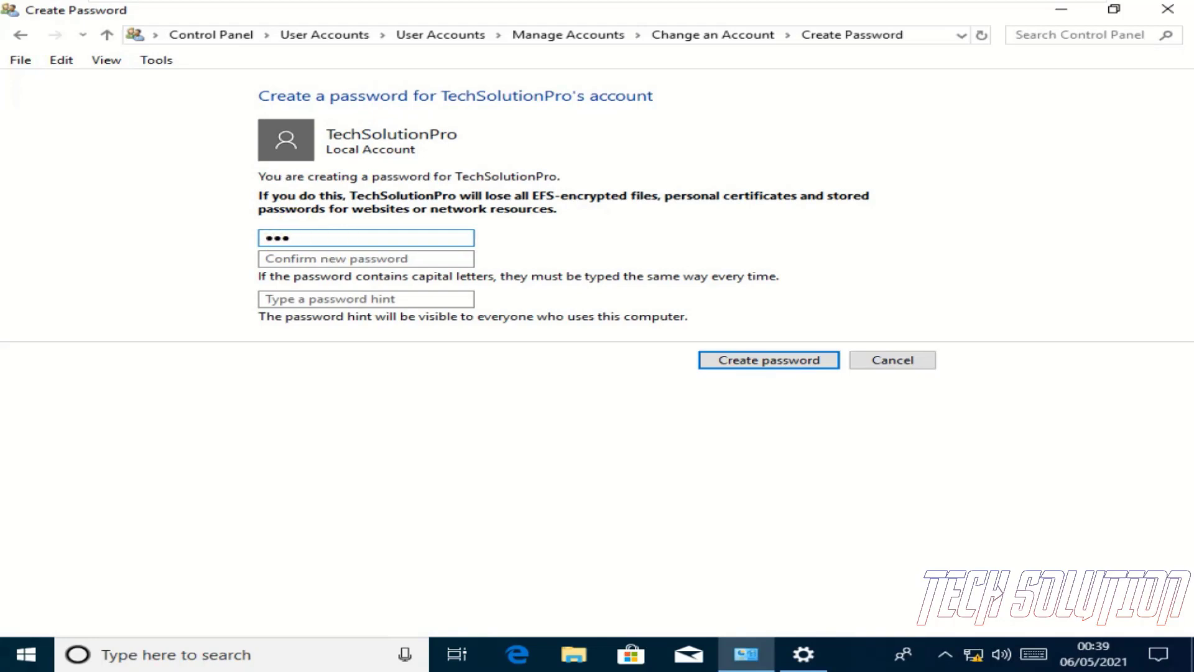
text(4567890)
click(285, 257)
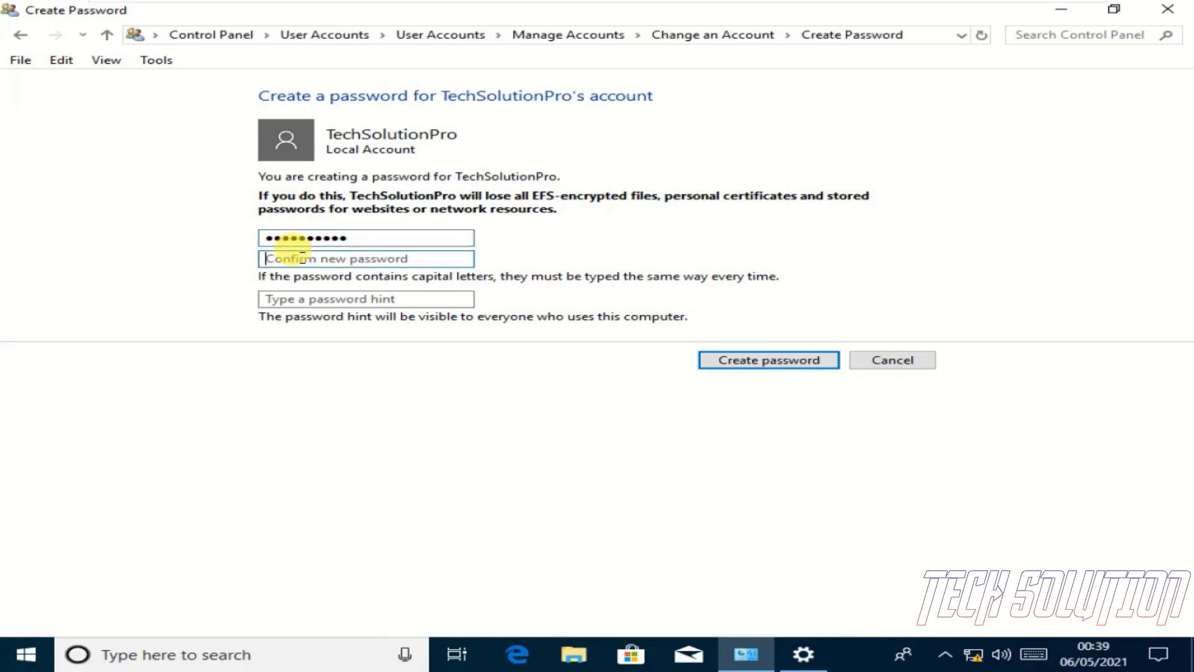
text(1234567890)
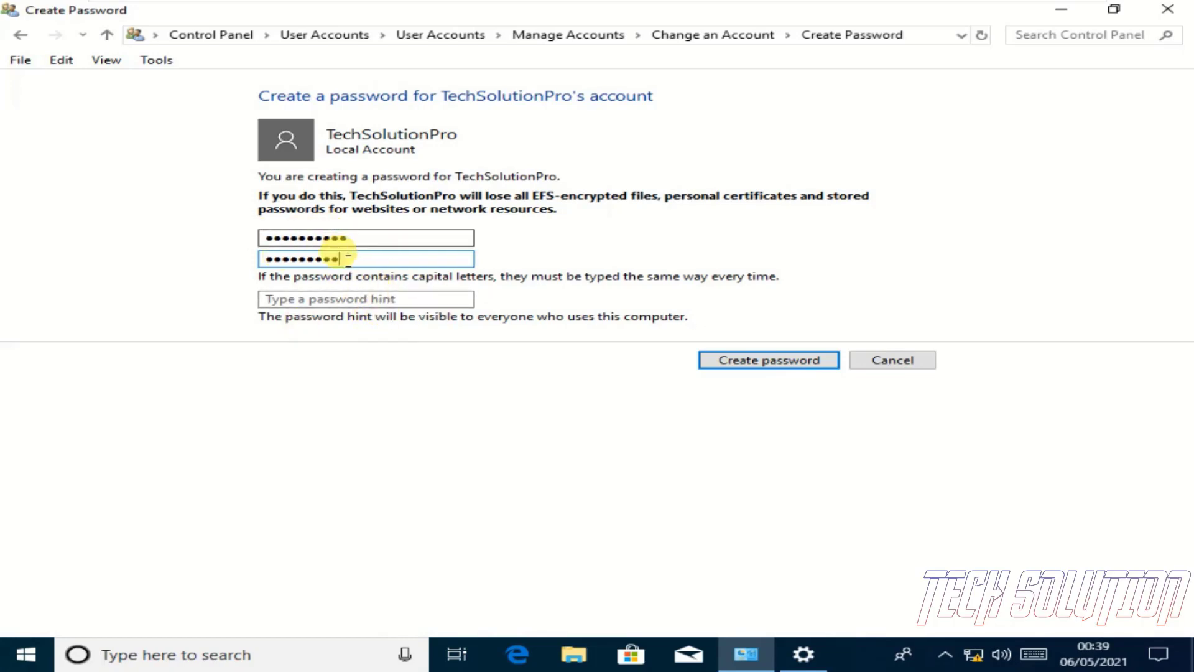
drag(335, 258, 179, 261)
key(BackSpace)
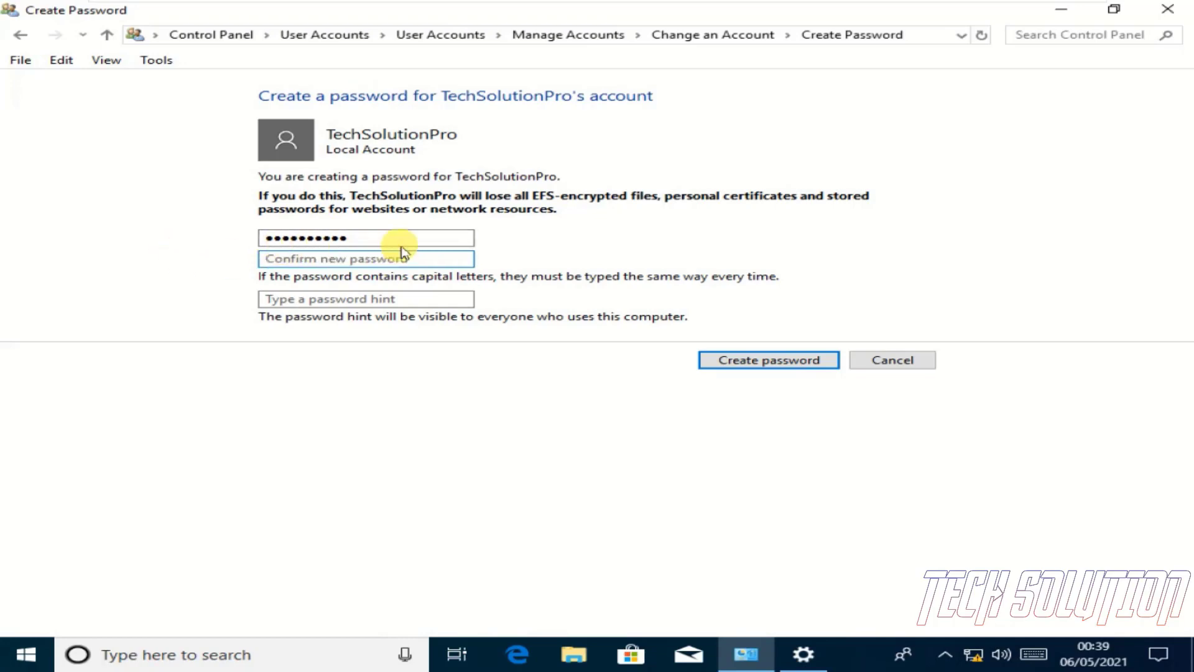
drag(112, 232, 409, 235)
key(BackSpace)
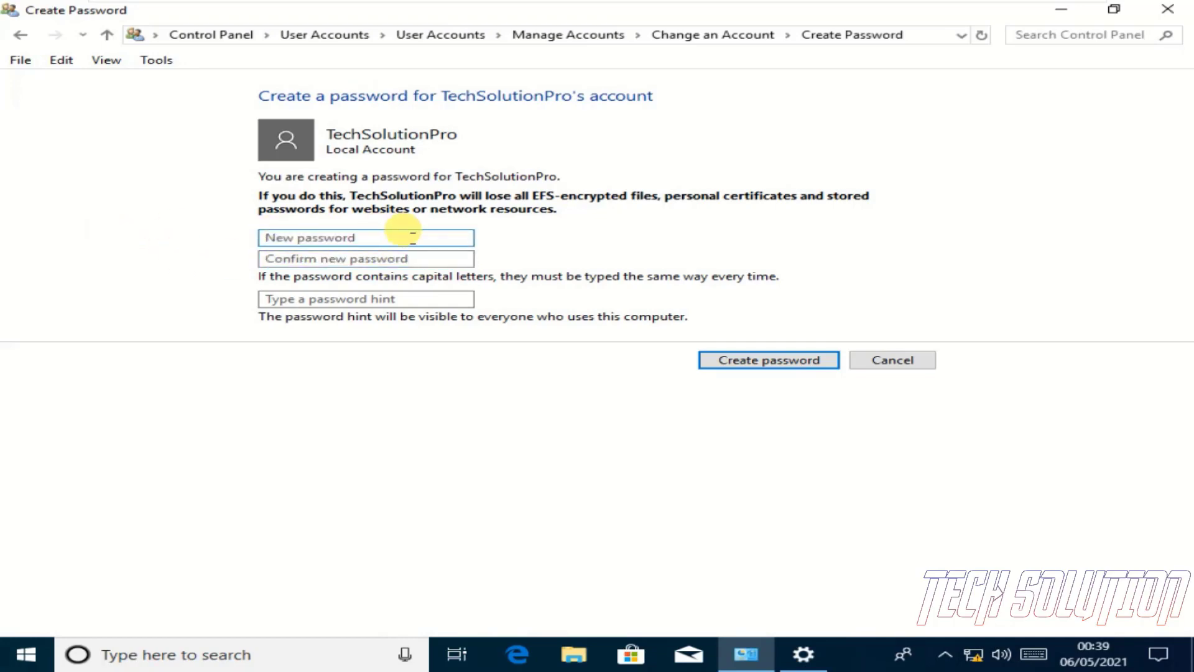
Retype the password and confirmation, add the hint 1To9, and create the password
text(123456789)
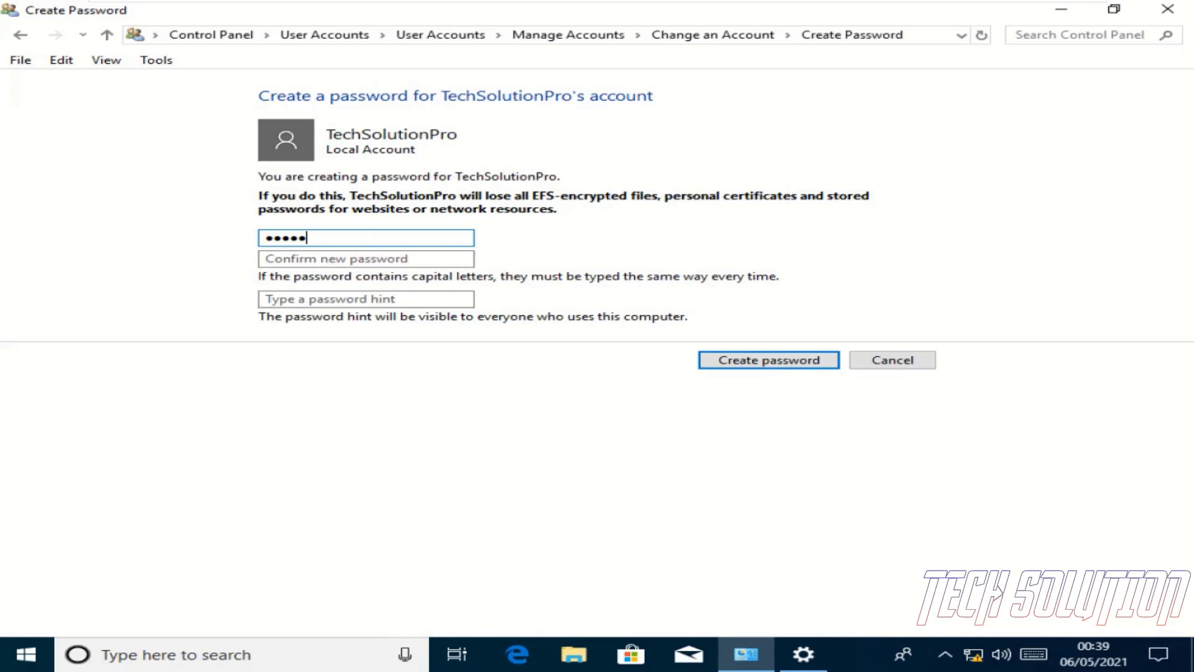
click(317, 258)
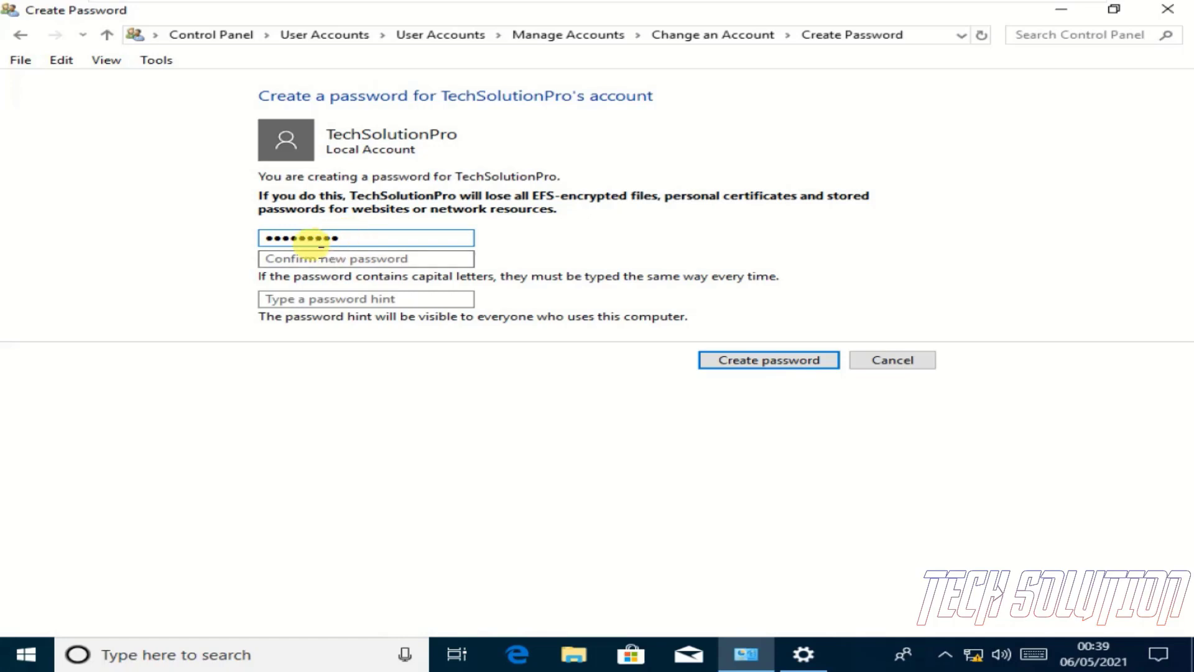
text(12345678)
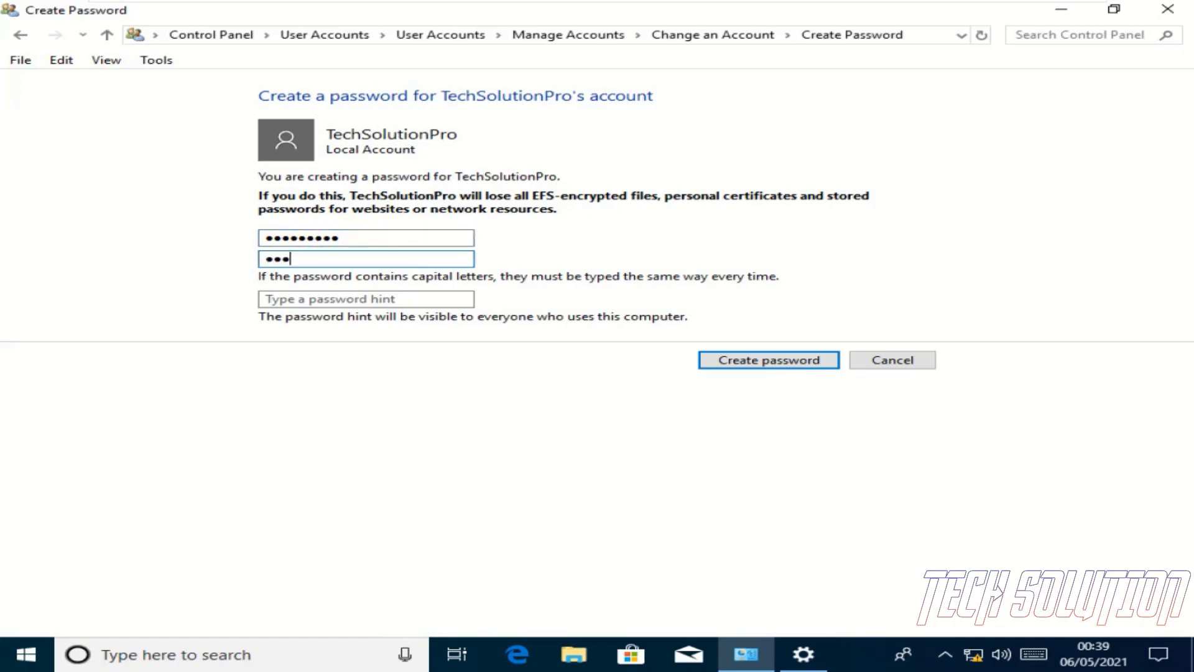
text(90)
click(347, 296)
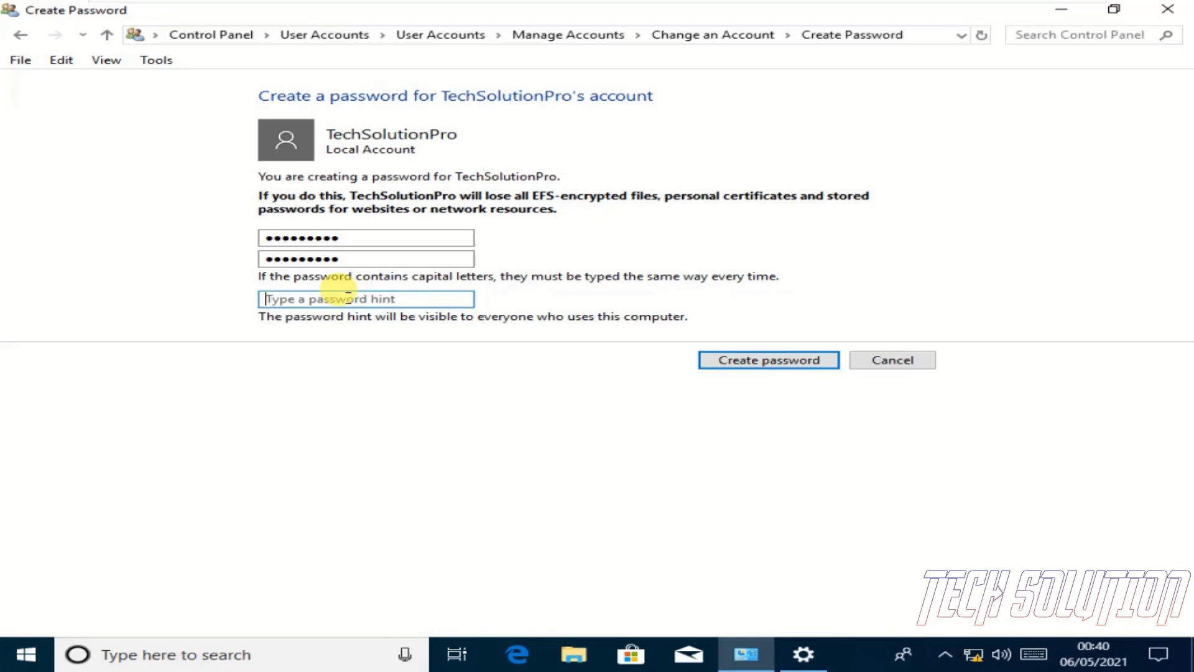
text(1)
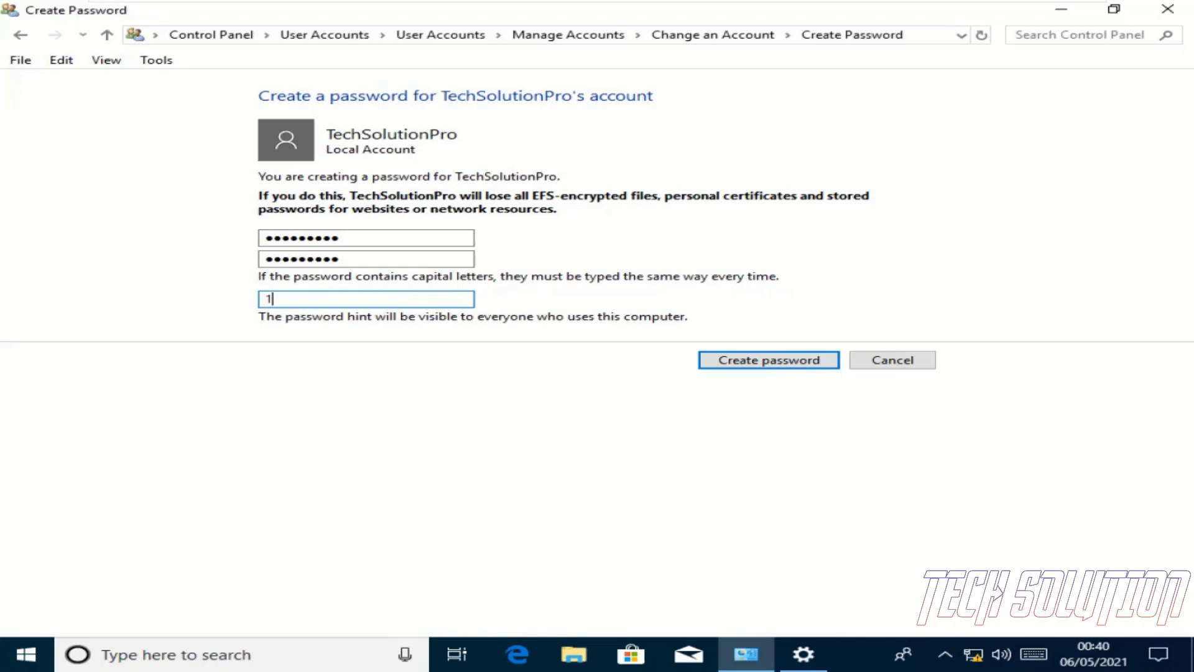
text(To9)
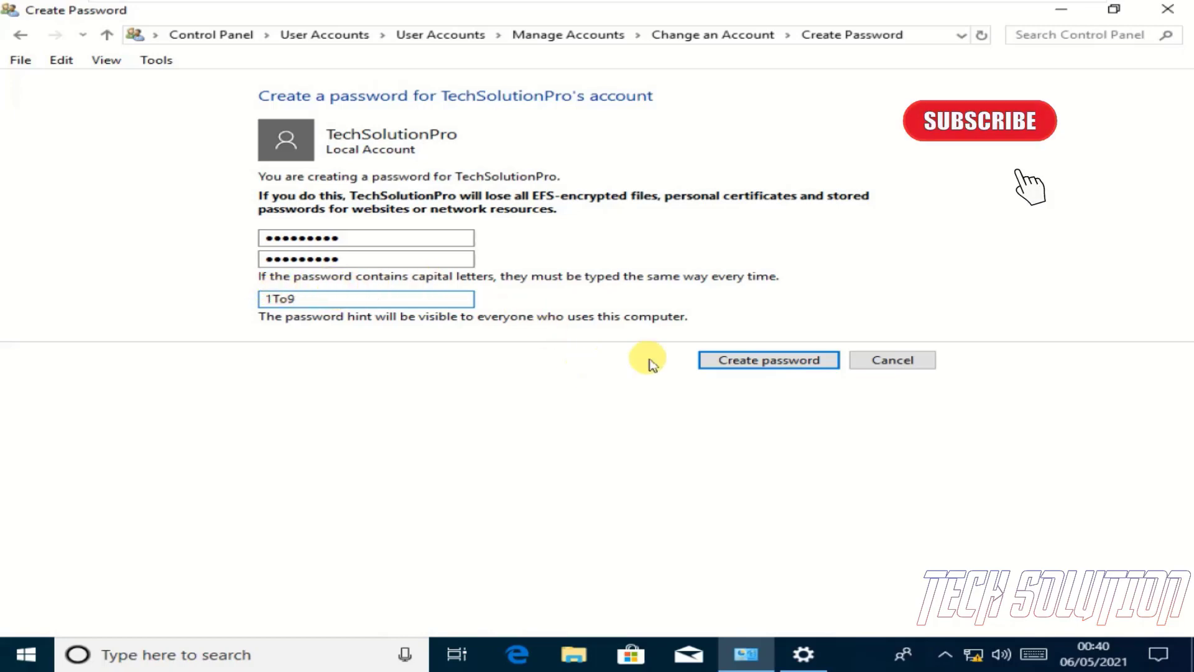
click(757, 363)
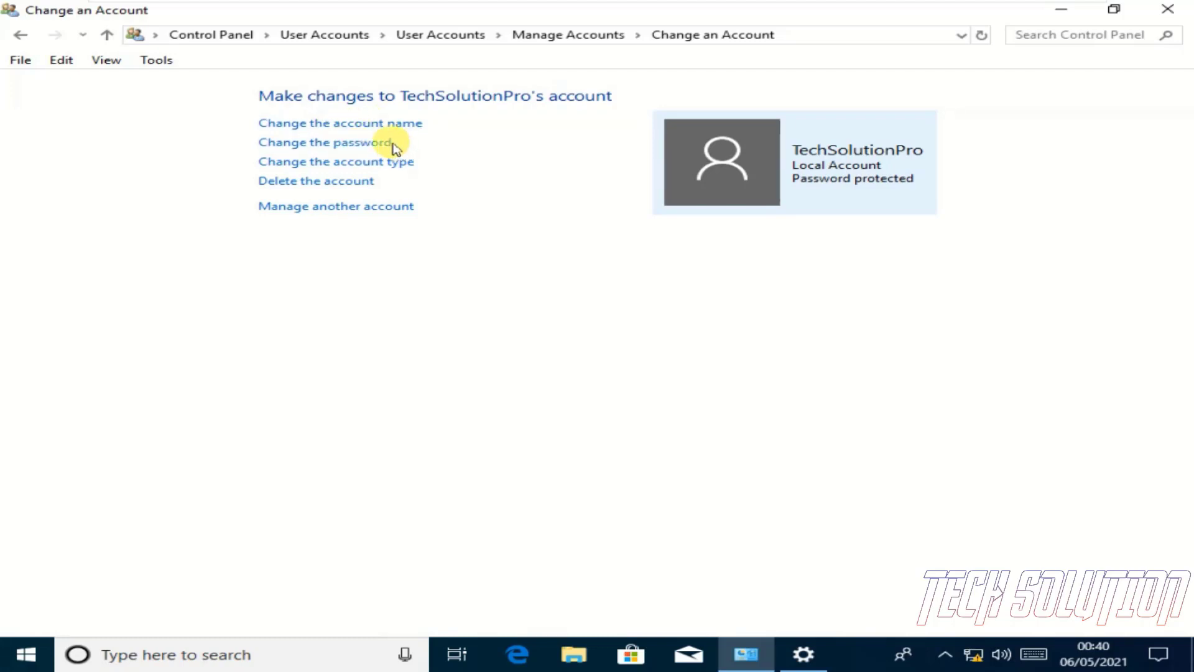
Change TechSolutionPro's account type to Administrator
click(346, 164)
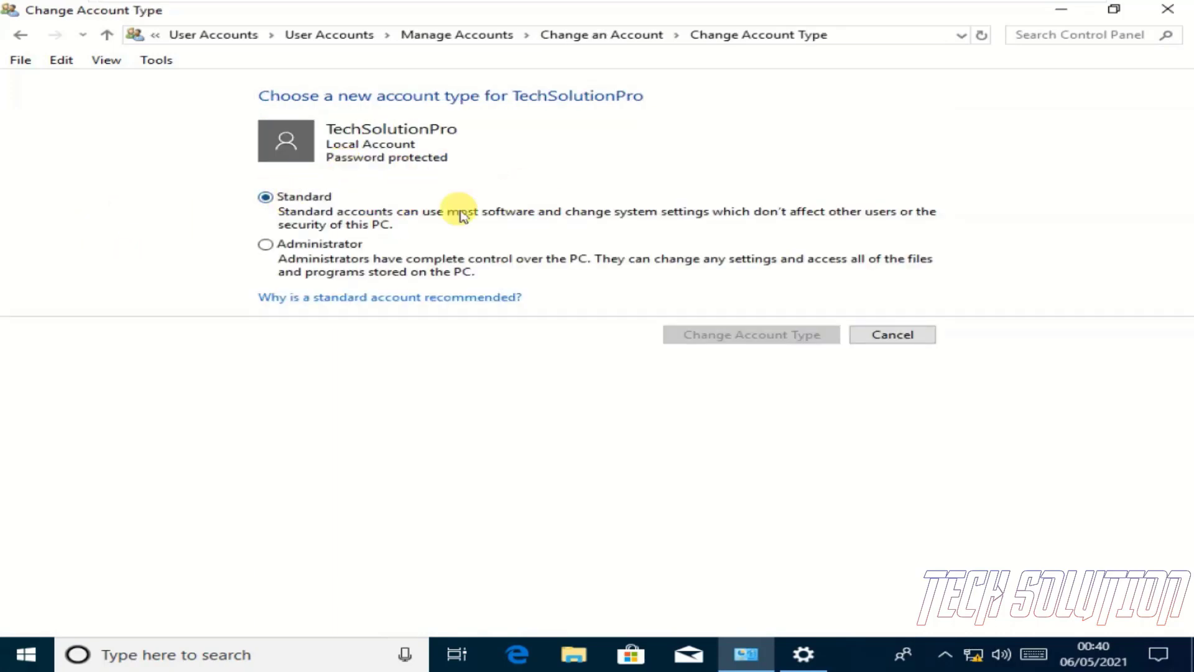
click(307, 246)
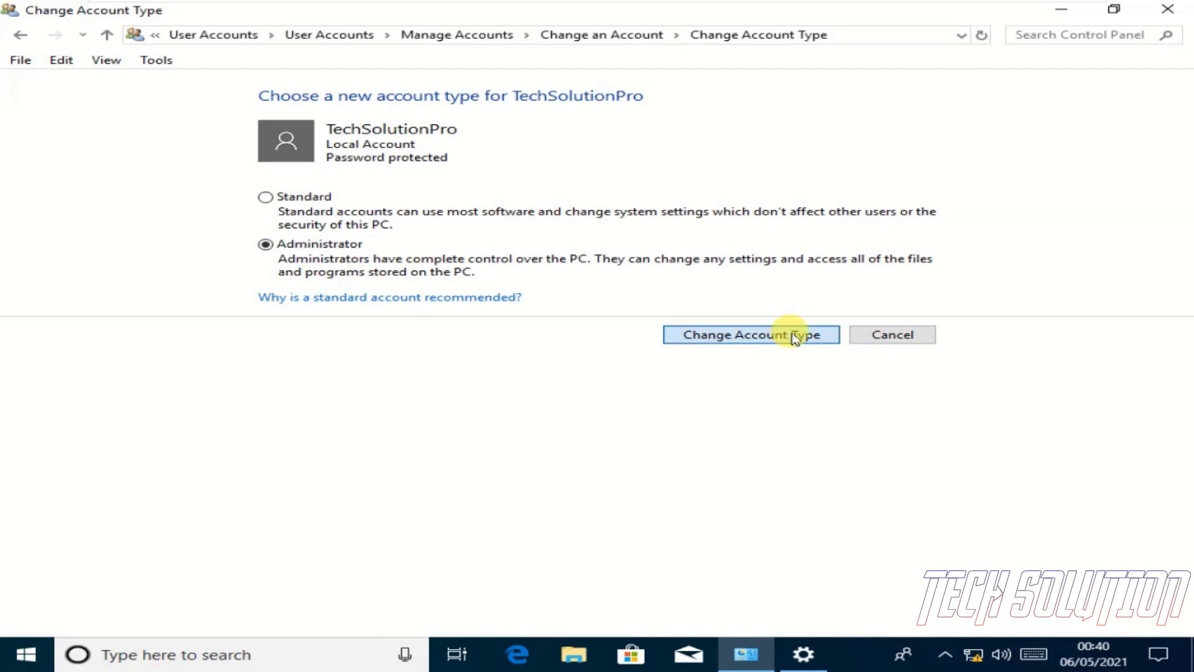
click(793, 335)
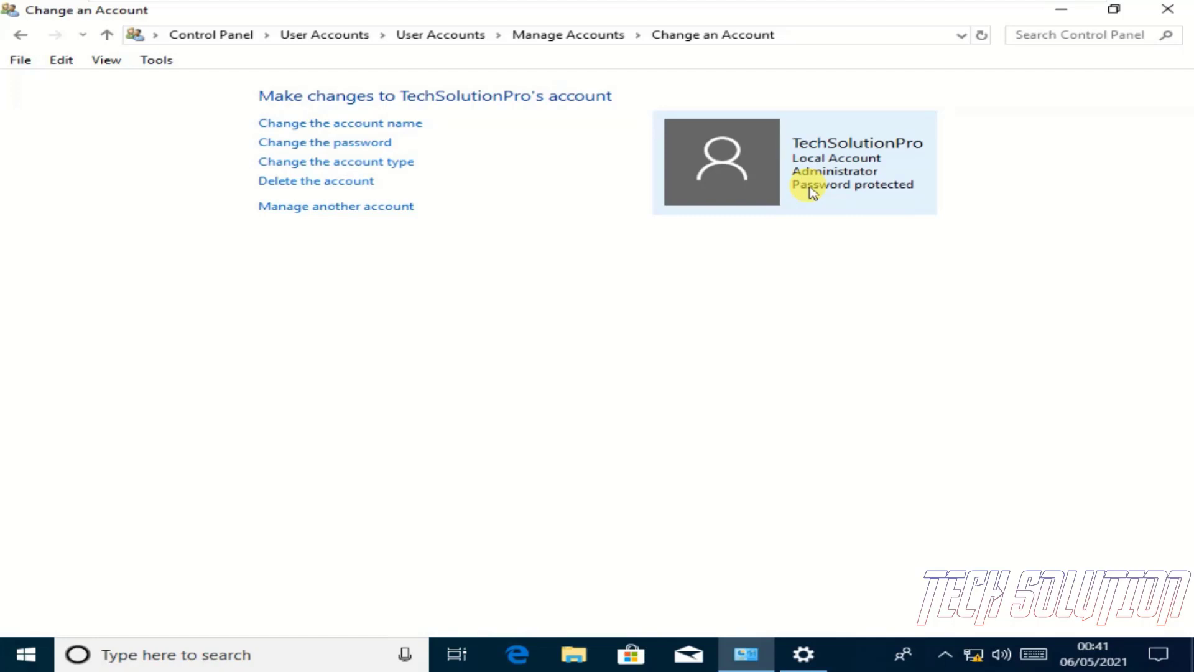
Set TechSolutionPro back to Standard and bring Settings' Family & other users page forward
click(392, 164)
click(266, 210)
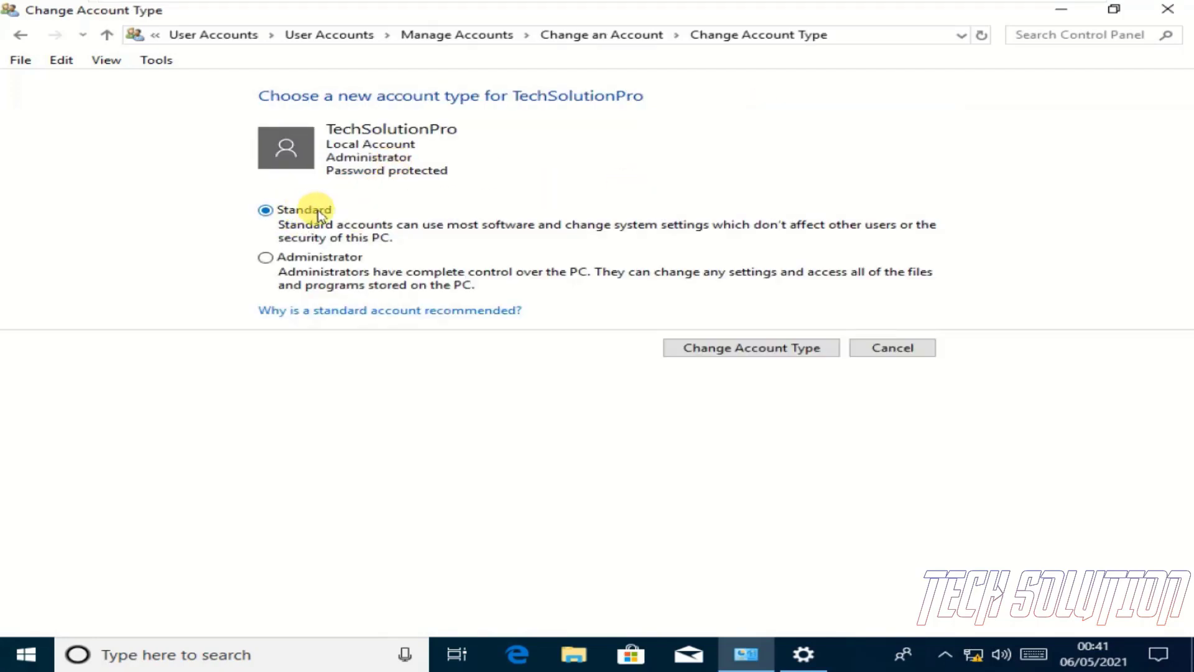
click(821, 351)
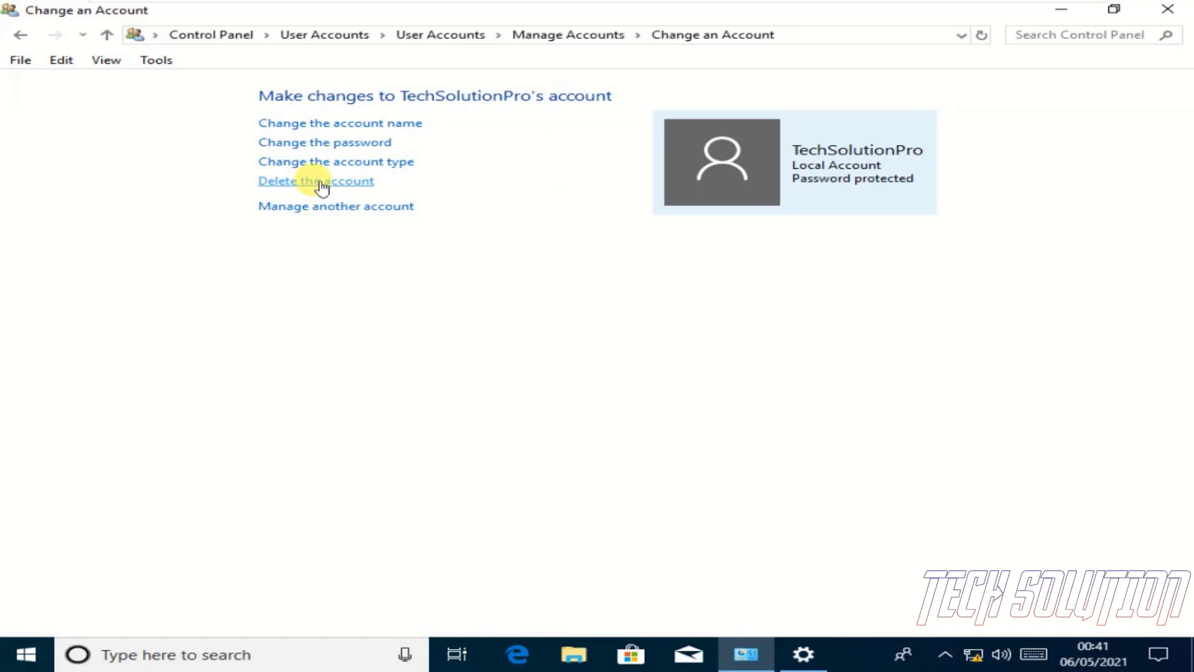
click(795, 649)
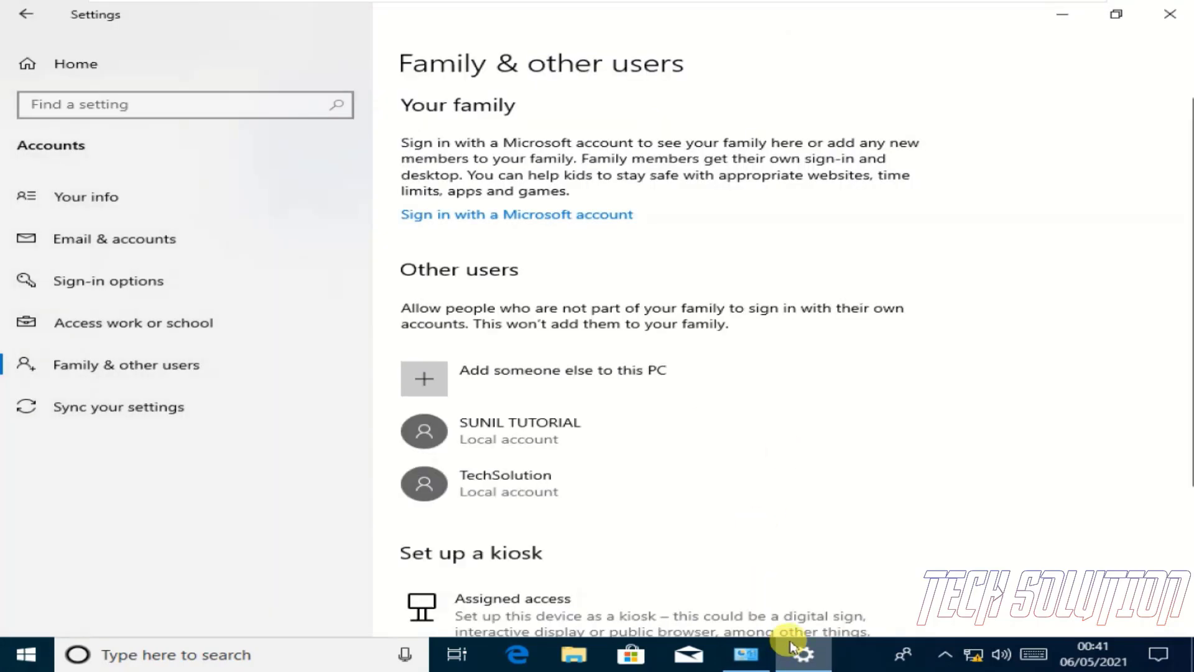
Check TechSolutionPro's account type in Settings, leave it as Standard User, and switch back to Control Panel
click(498, 434)
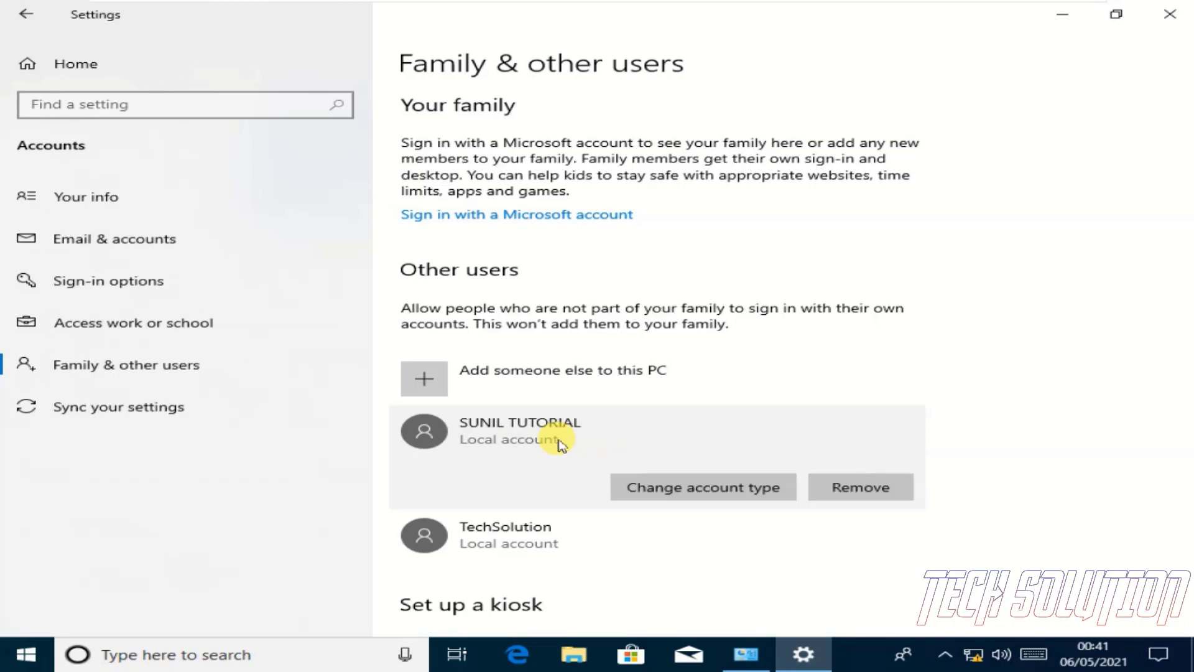
click(102, 322)
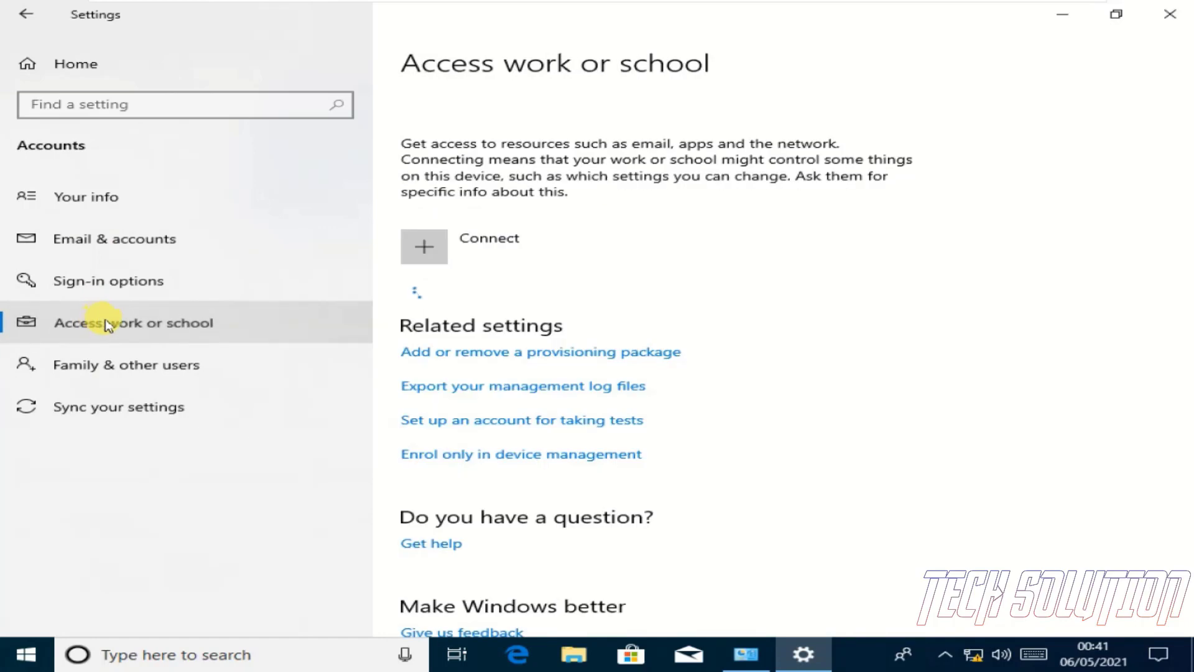
click(102, 368)
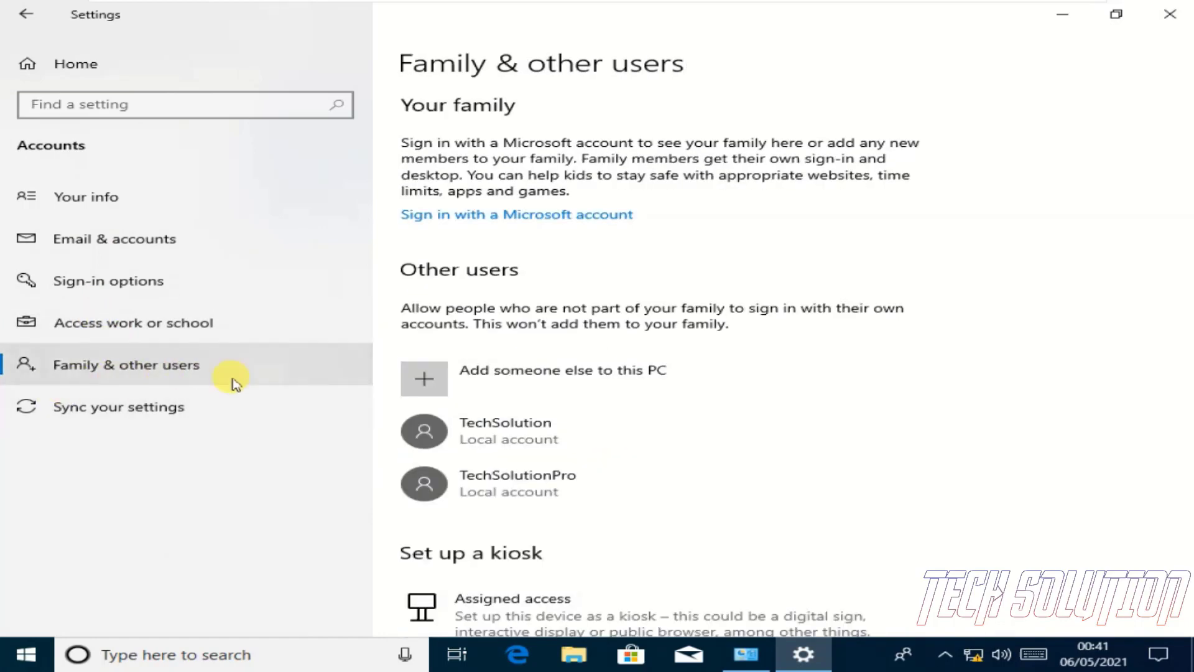
click(612, 486)
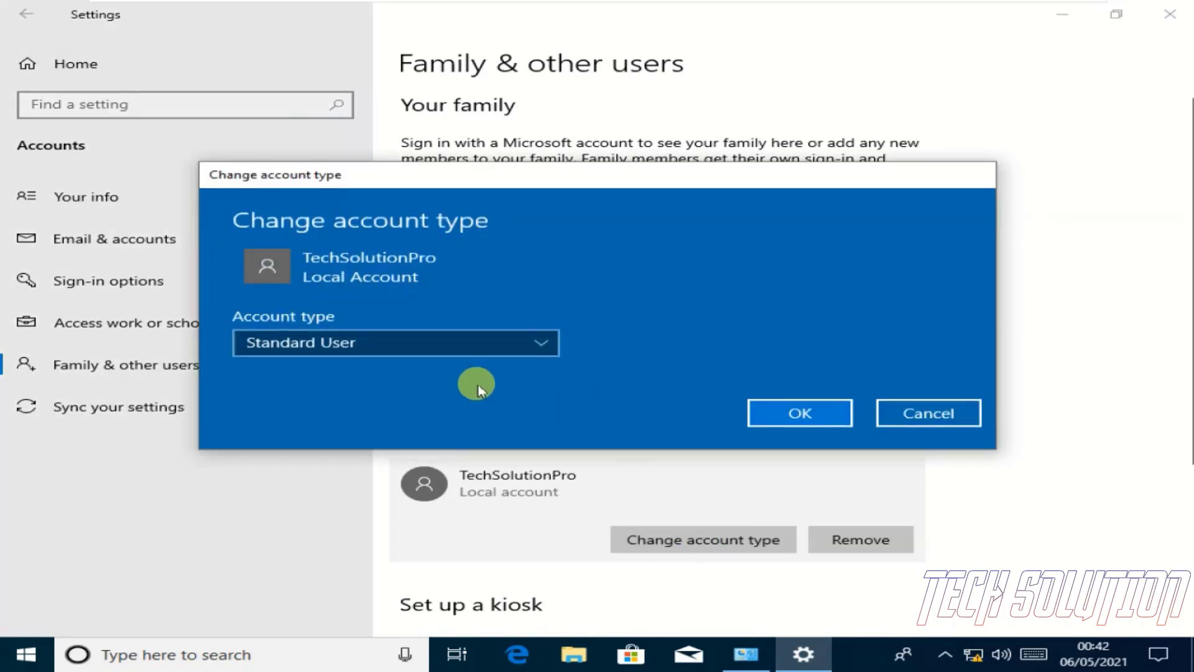
click(449, 350)
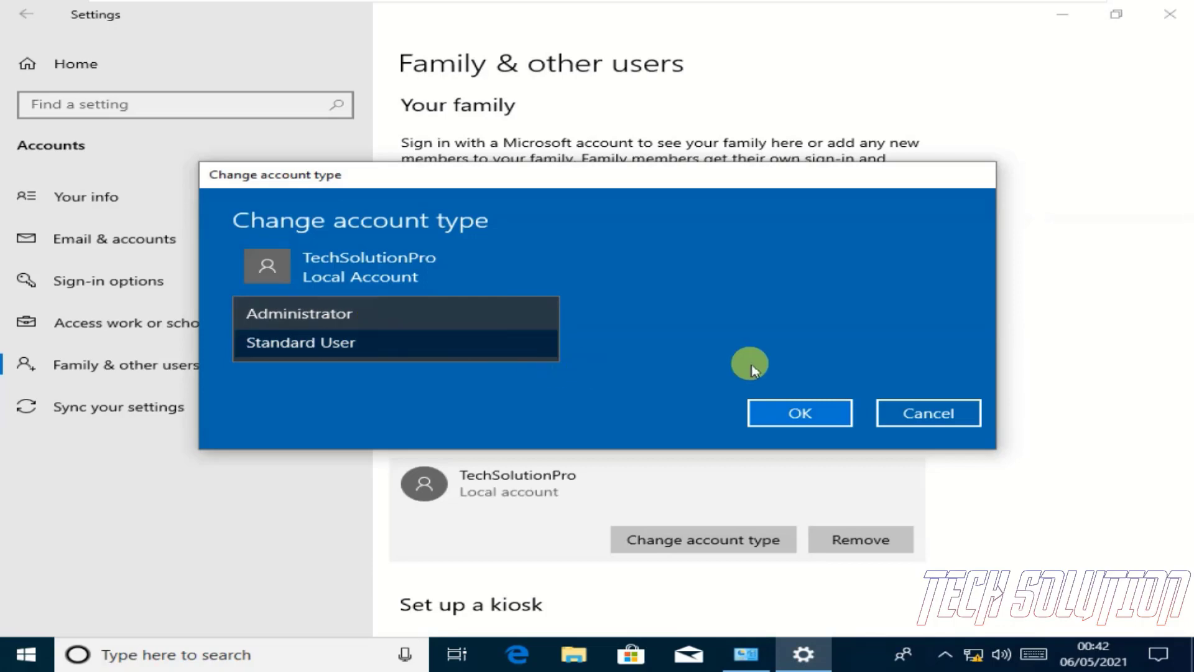
click(905, 418)
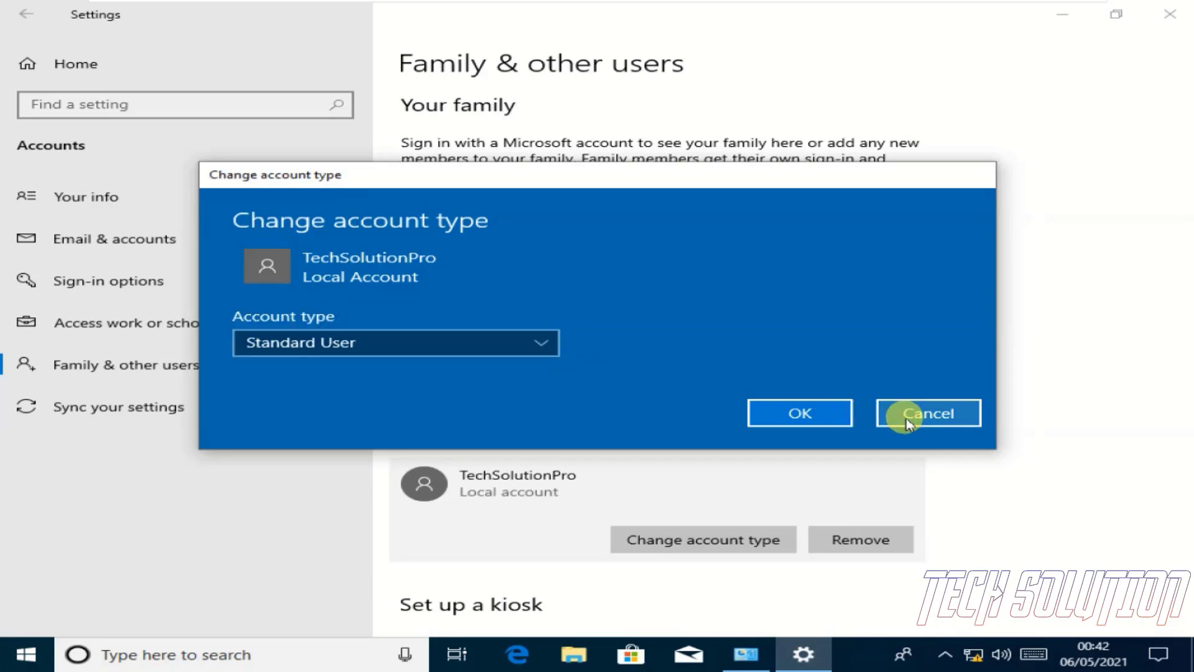
click(906, 418)
click(740, 650)
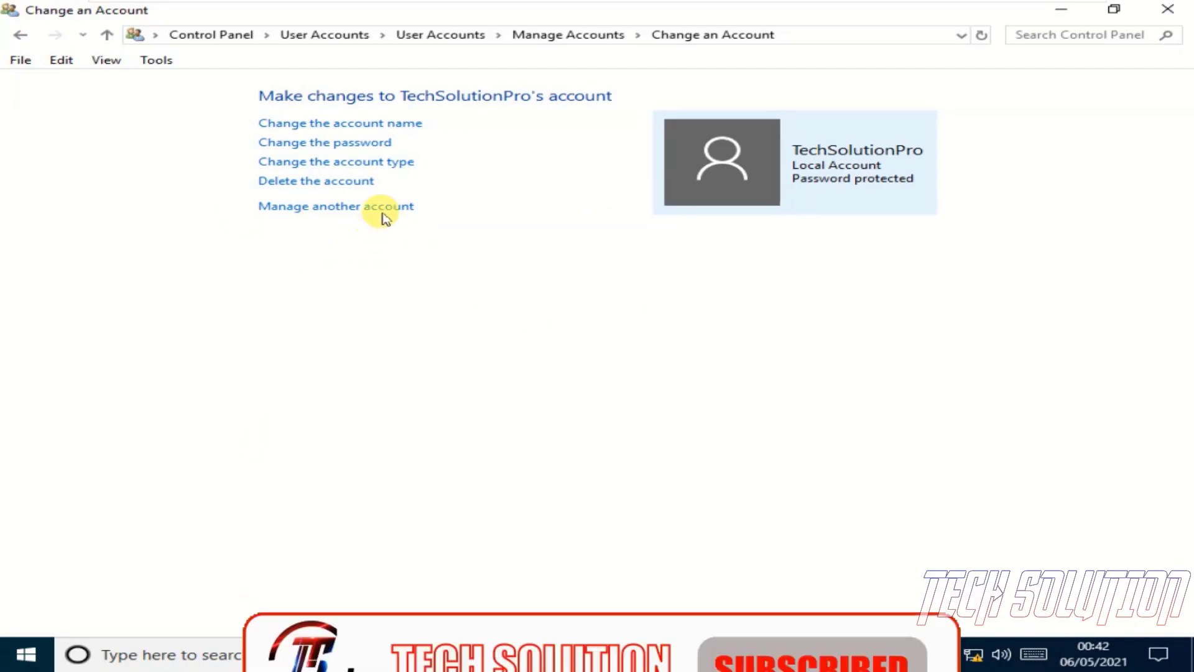
Close the Control Panel and Settings windows
click(367, 207)
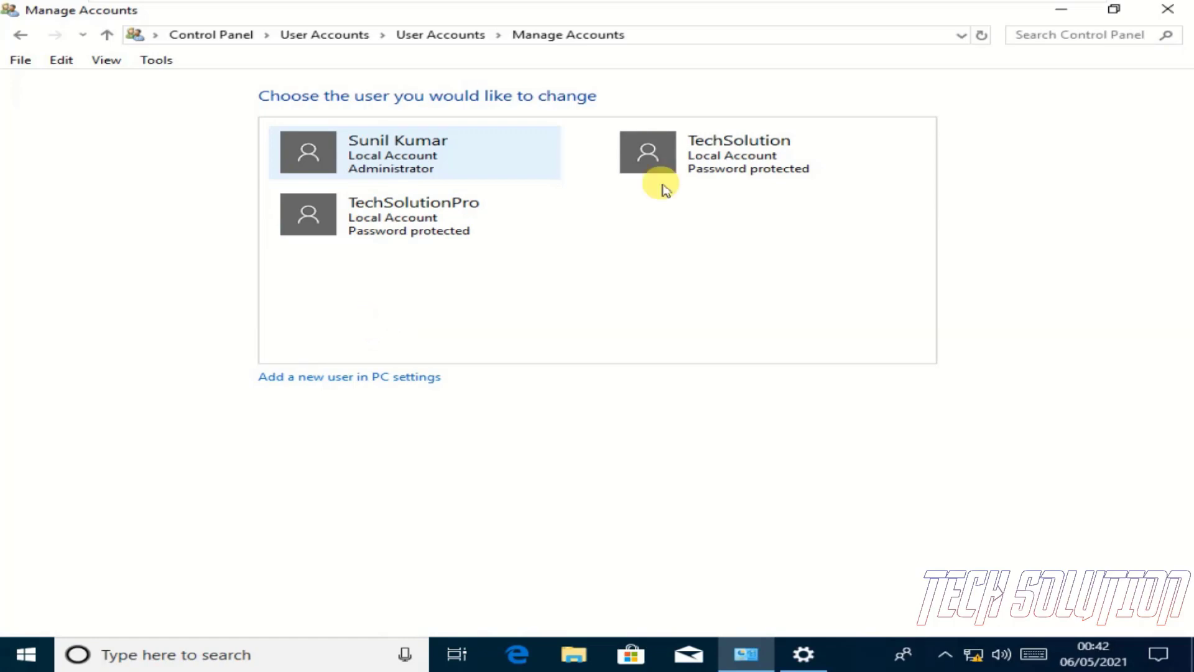
click(1169, 12)
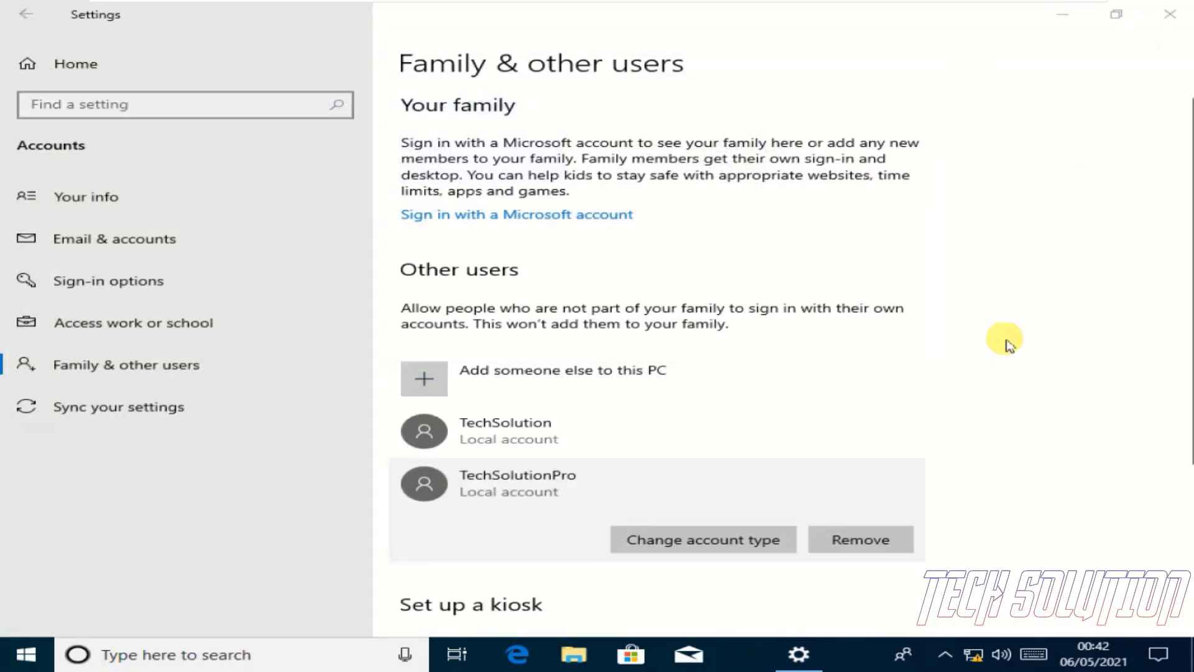
click(1169, 15)
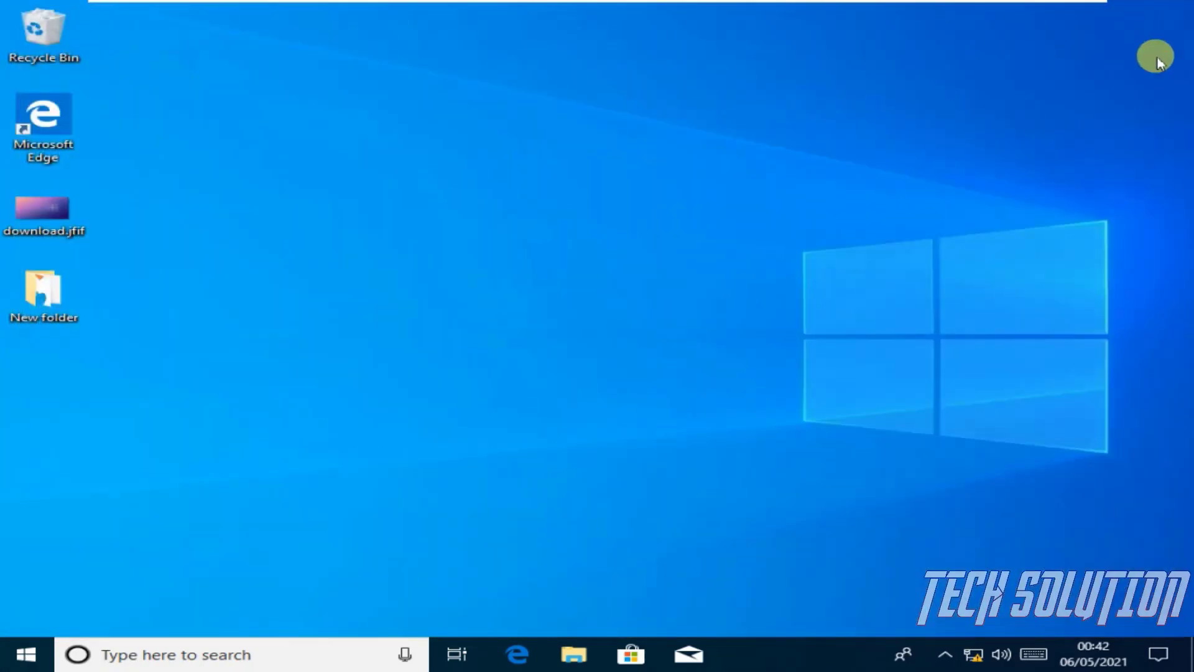
Sign out of the current account from the Start menu's user avatar
click(13, 652)
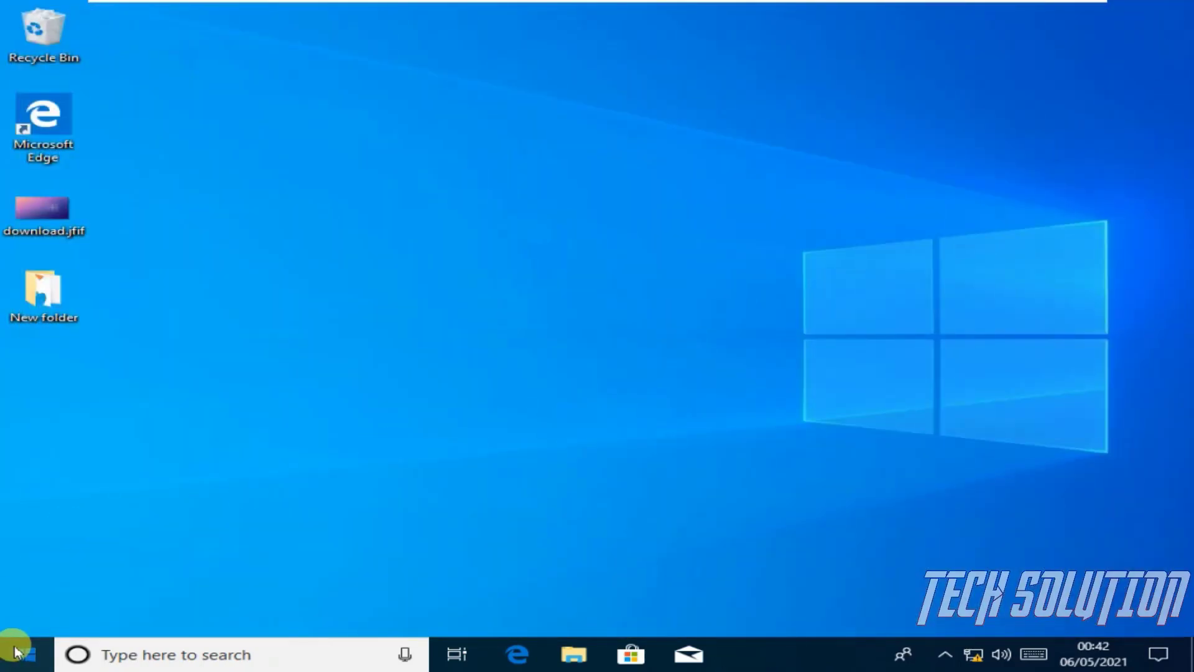
click(26, 447)
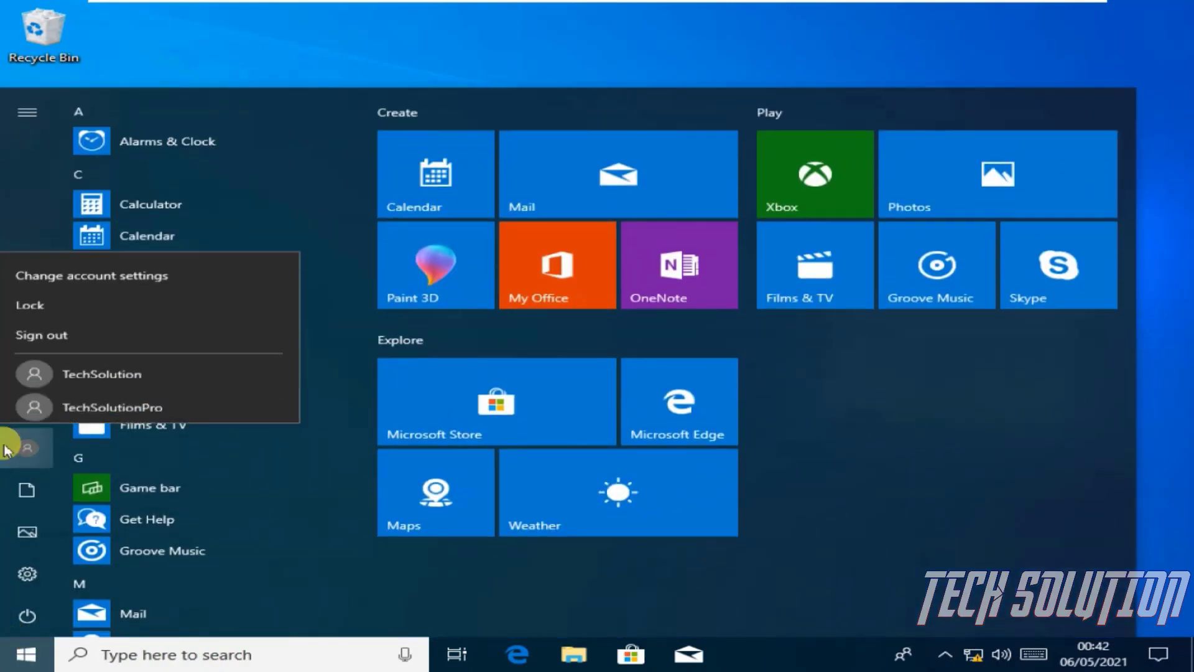
click(59, 326)
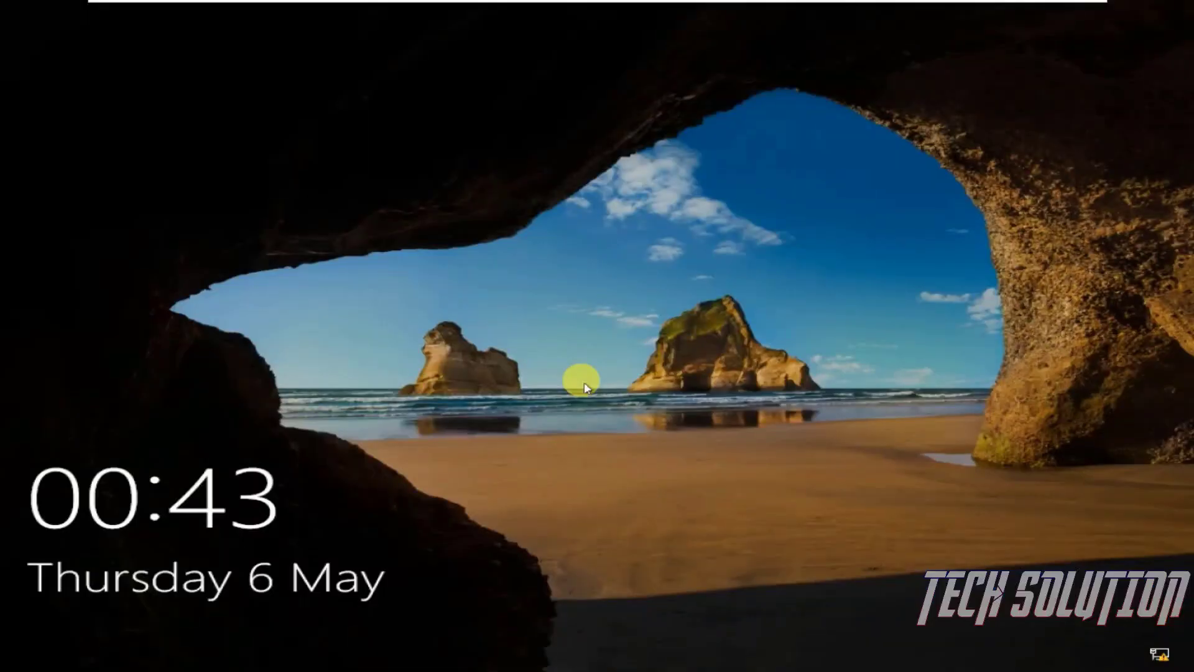
Get past the lock screen and try the TechSolution account's password, dismissing the incorrect-password error
click(539, 467)
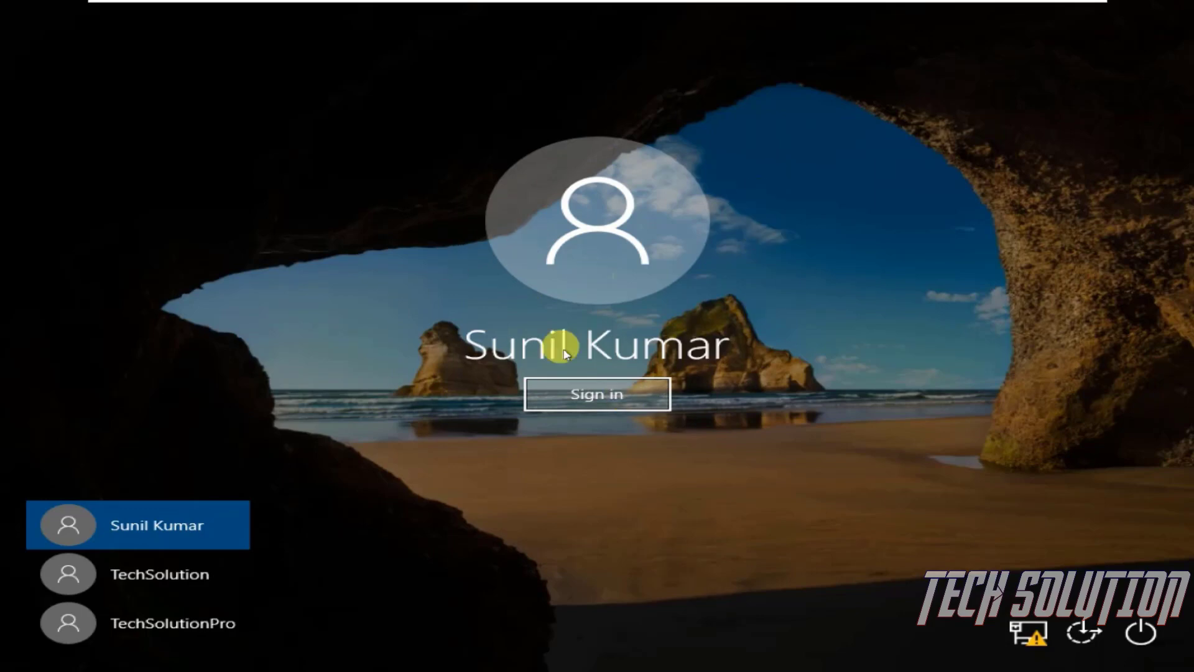
click(126, 576)
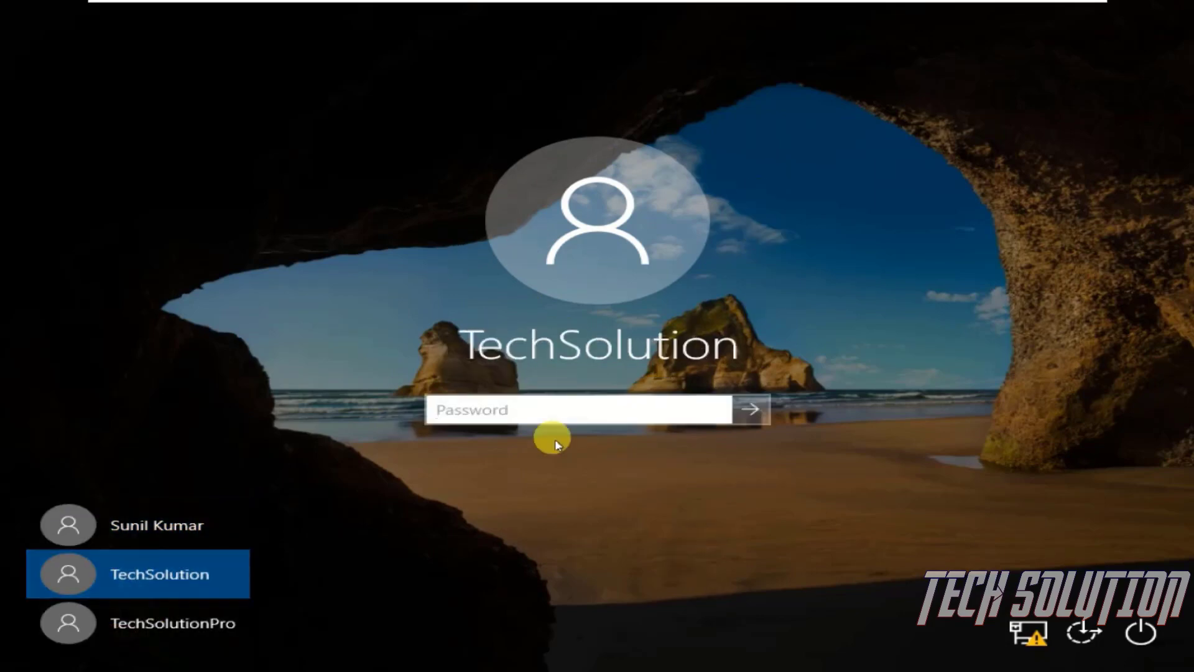
click(592, 404)
text(*****)
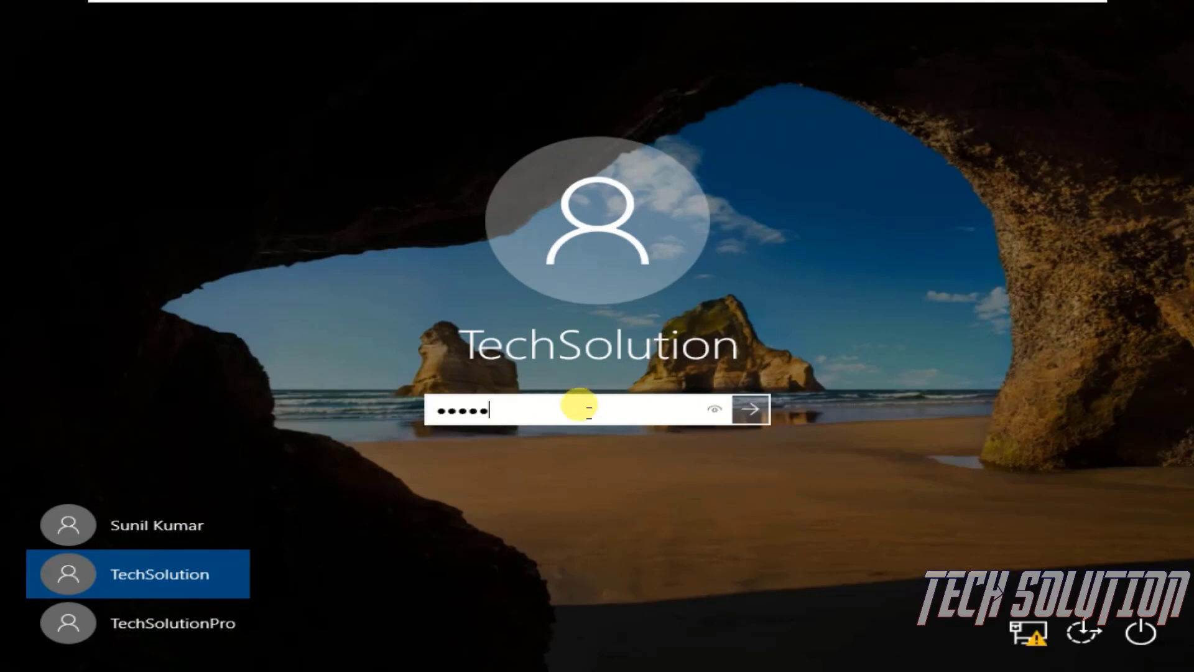
text(**)
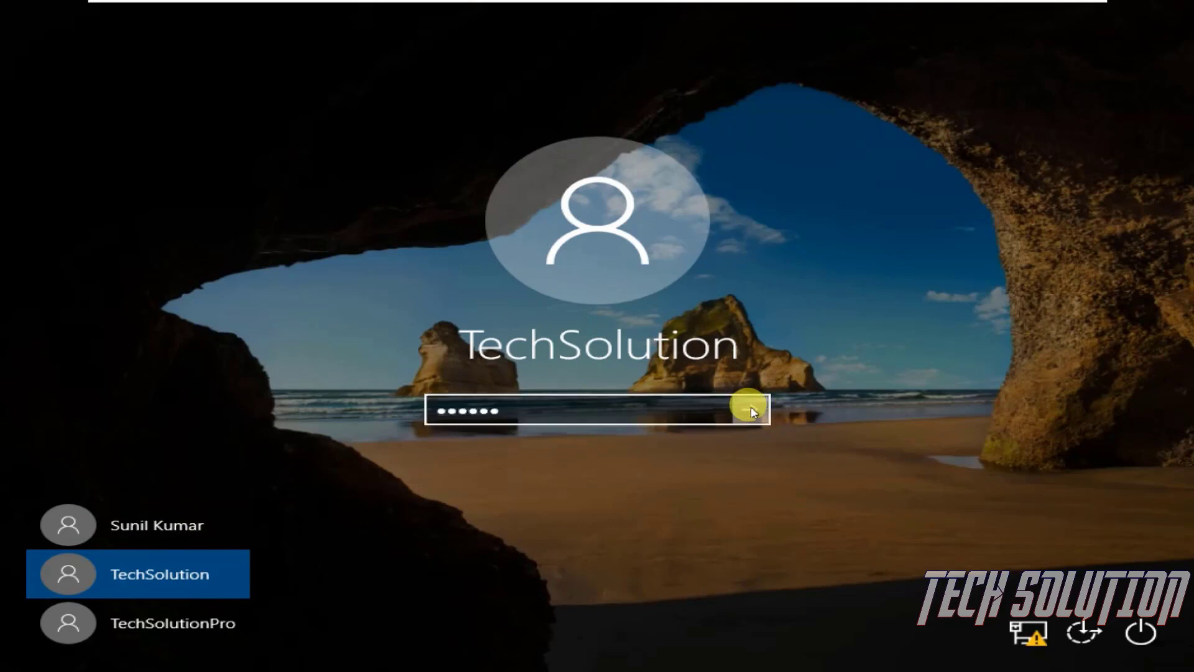
click(749, 409)
click(622, 445)
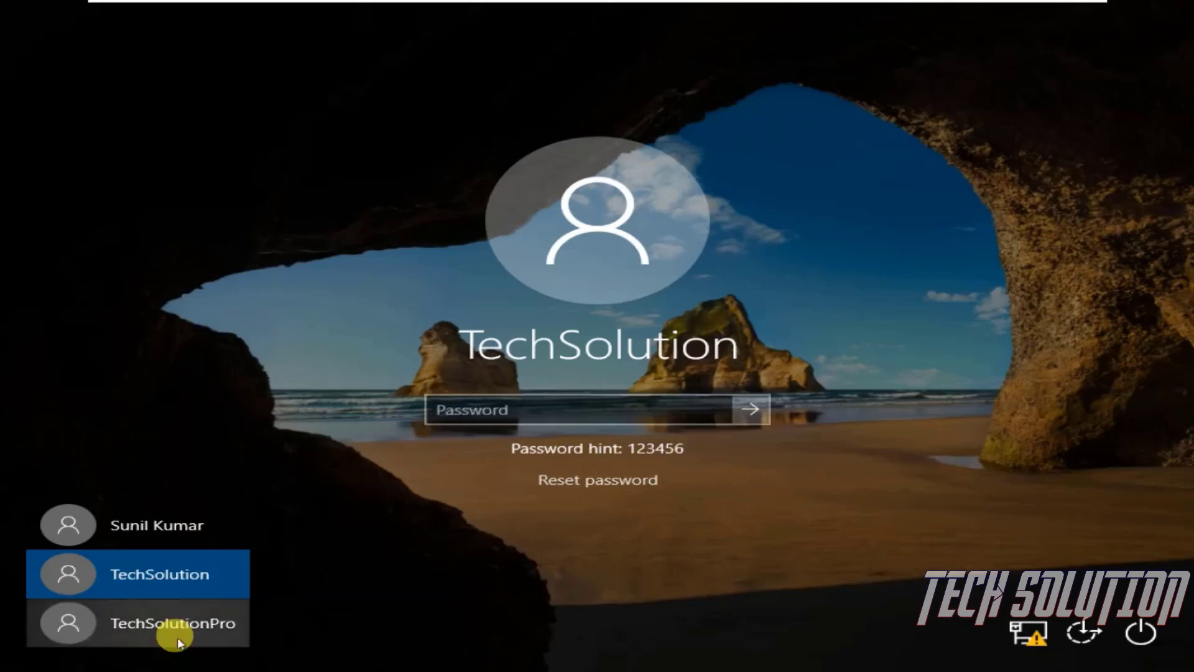
Sign in to TechSolutionPro with the account password, revealing it to verify before submitting
click(201, 625)
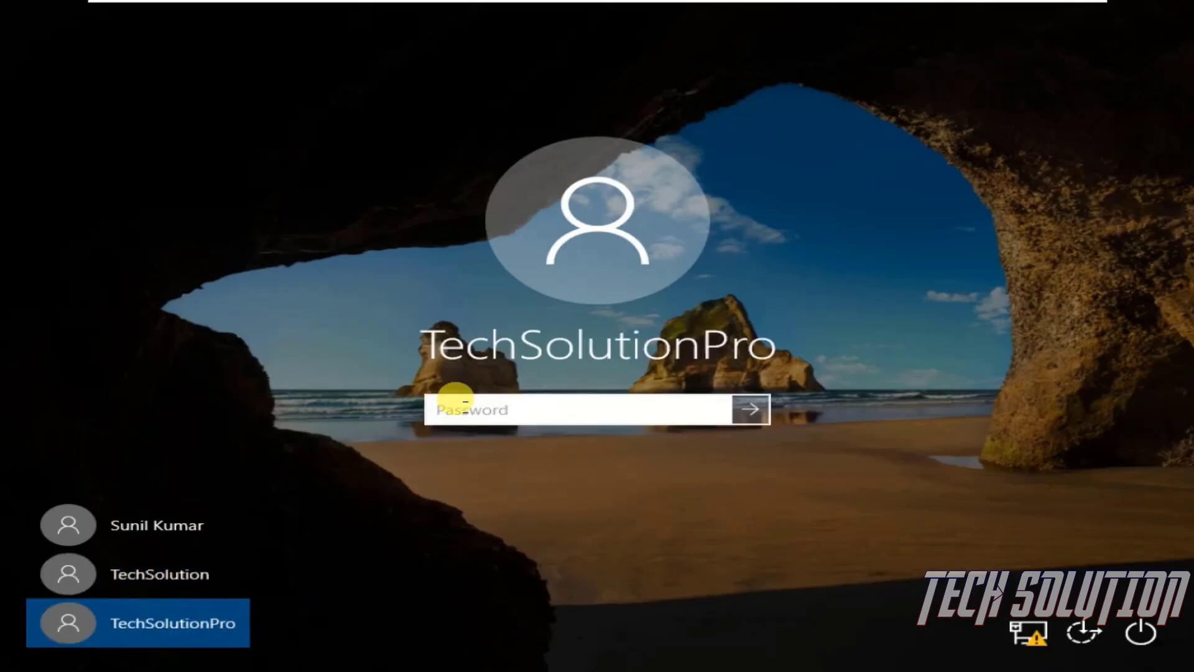
text(p)
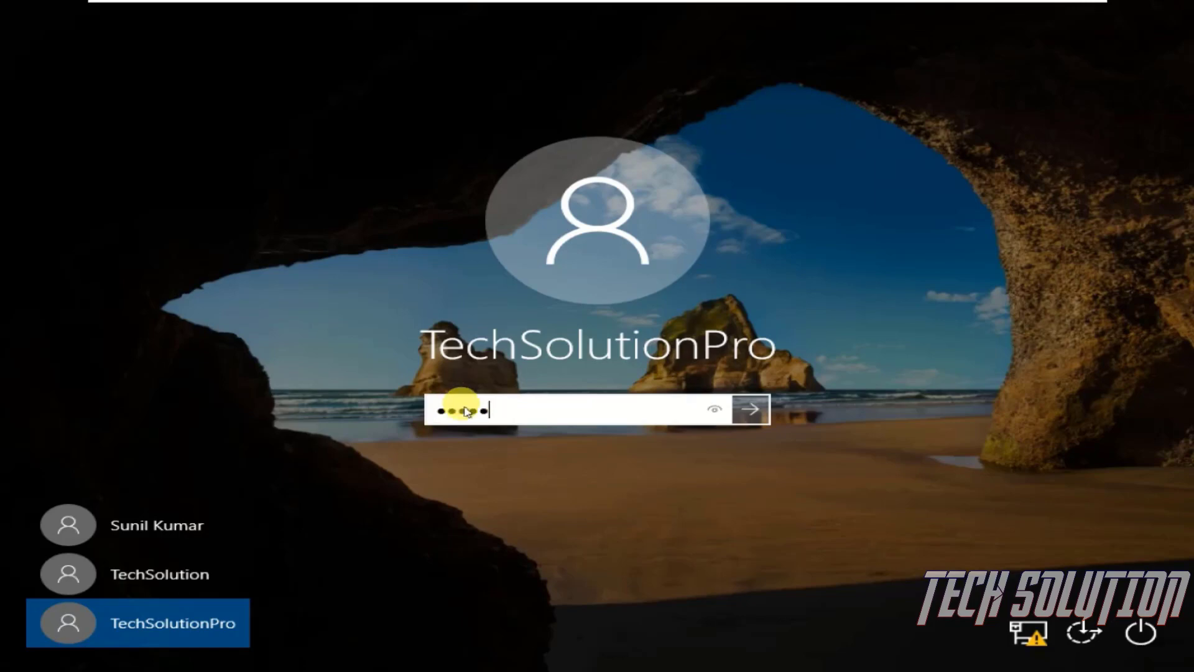
key(Return)
key(Return)
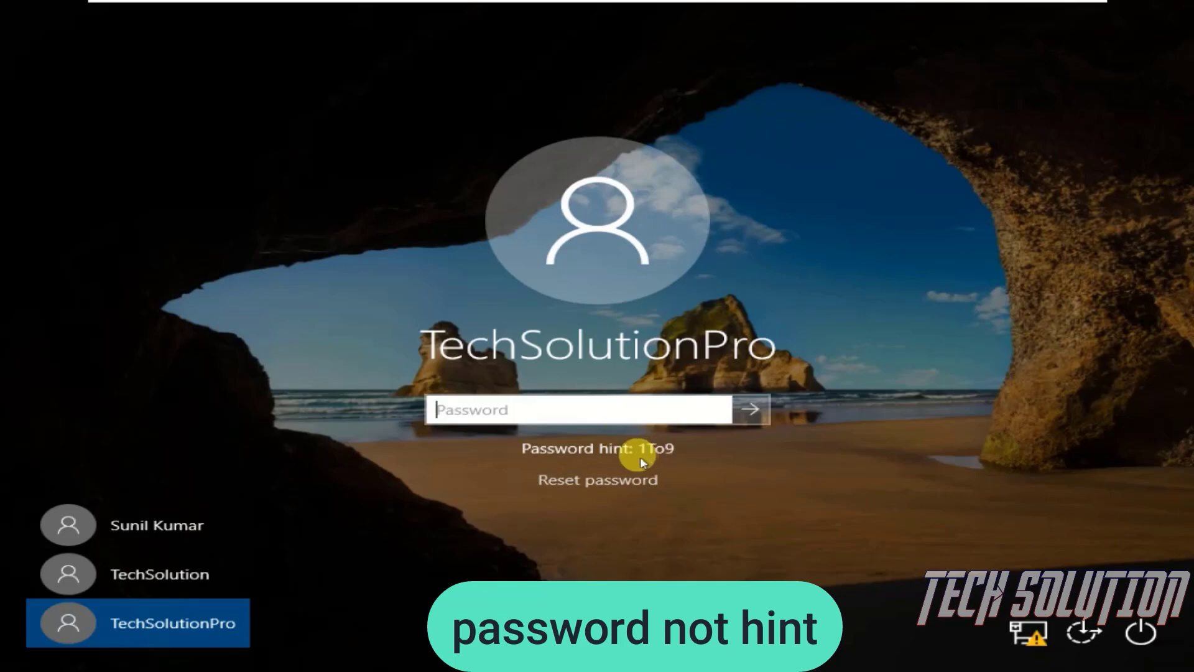
text(1)
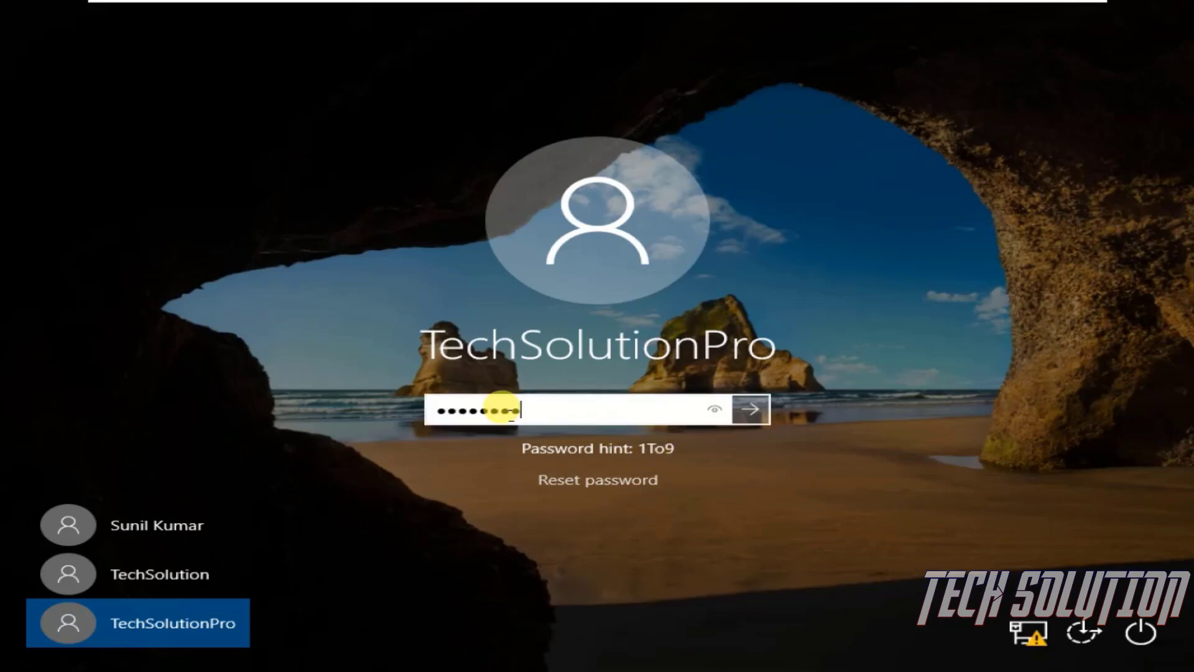
click(713, 410)
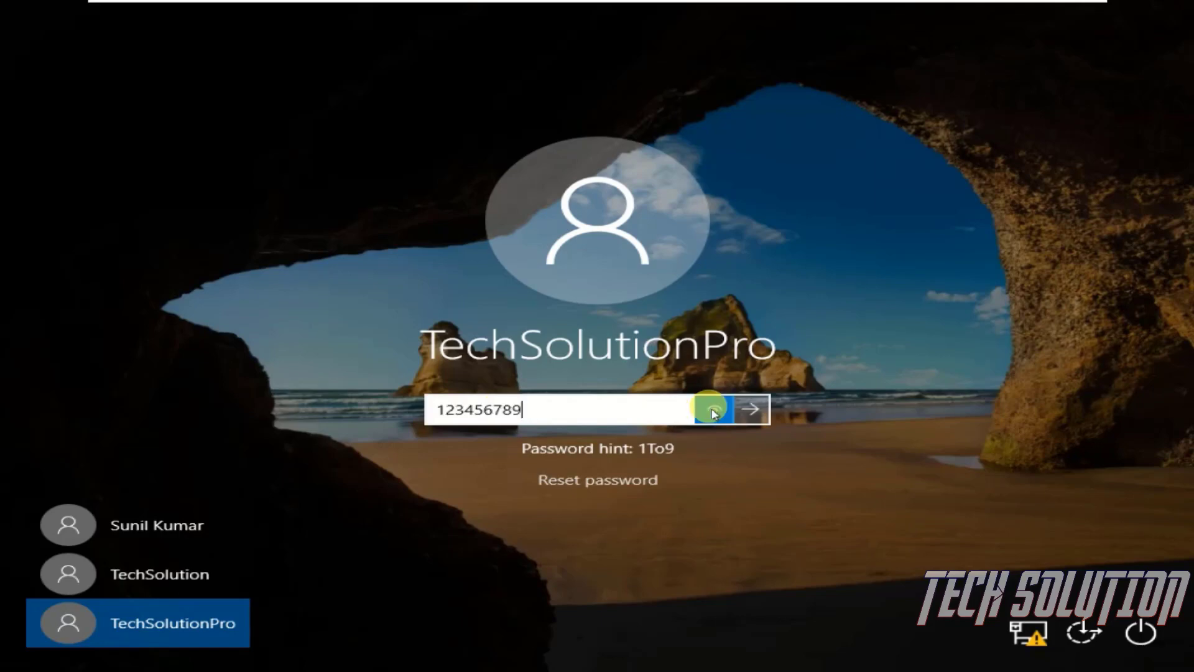
click(751, 408)
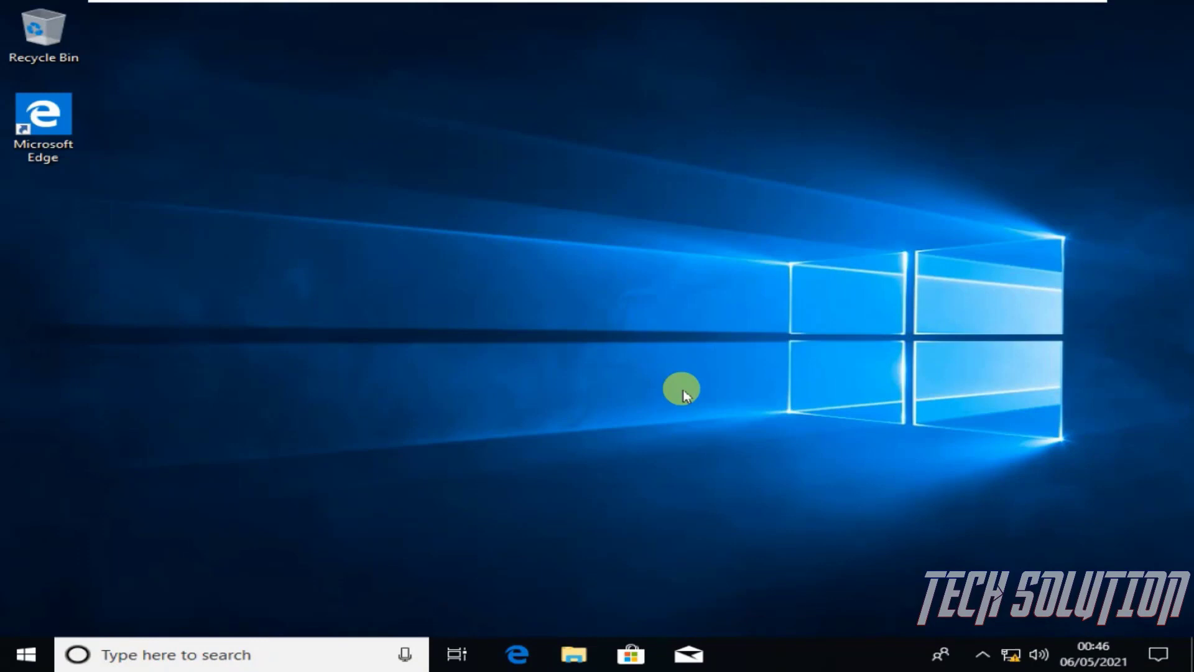
From the Start account menu, open TECHSOLUTIONPRO's account settings and maximize the Settings window
click(25, 653)
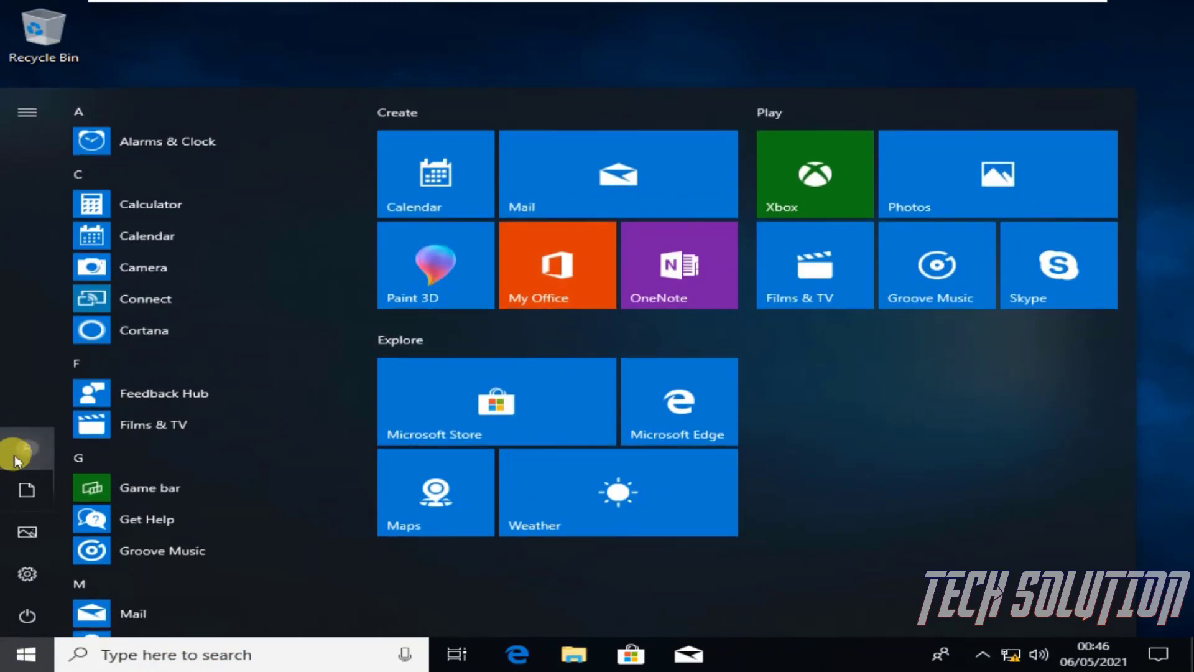
click(15, 457)
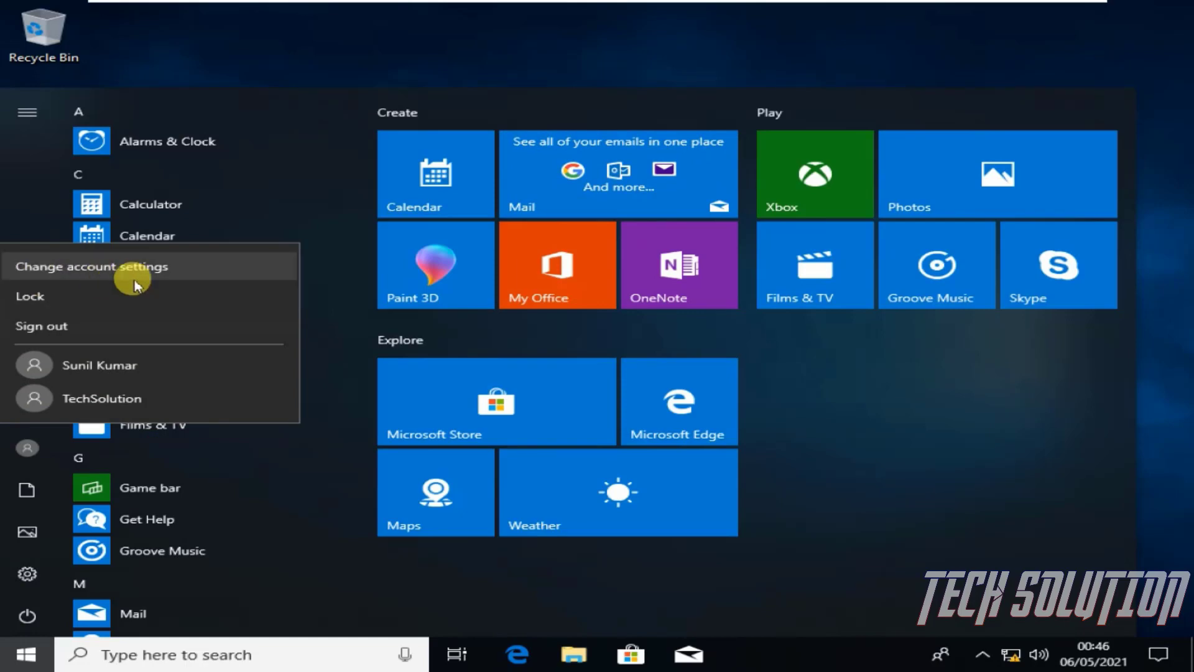
click(192, 268)
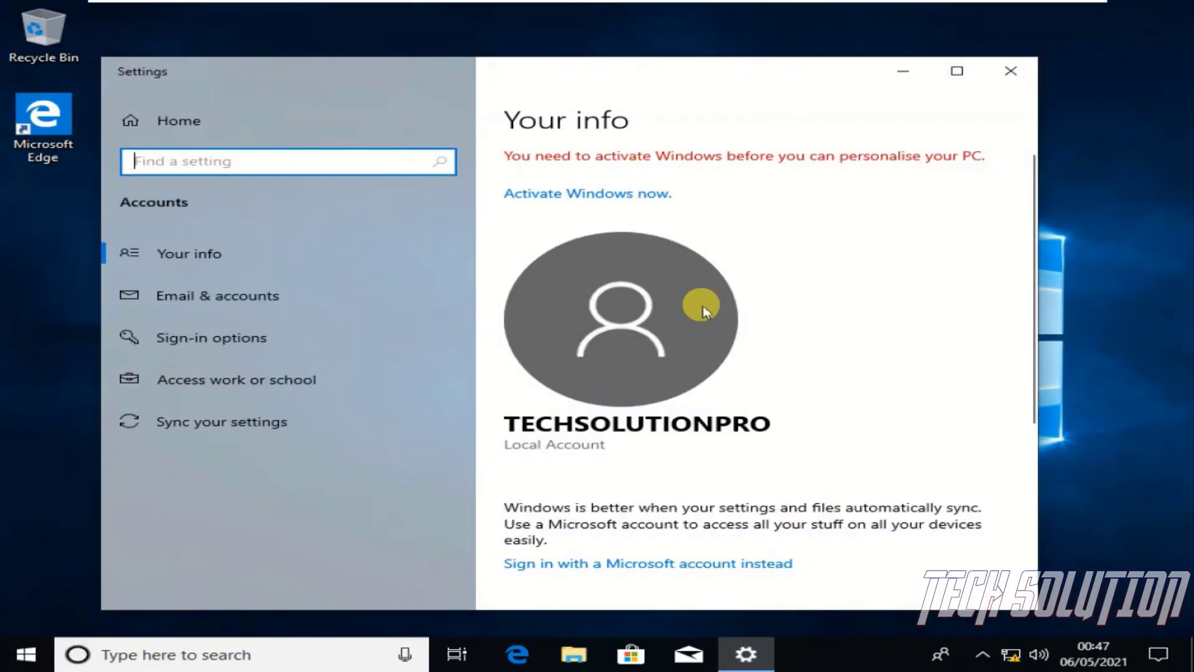
click(956, 71)
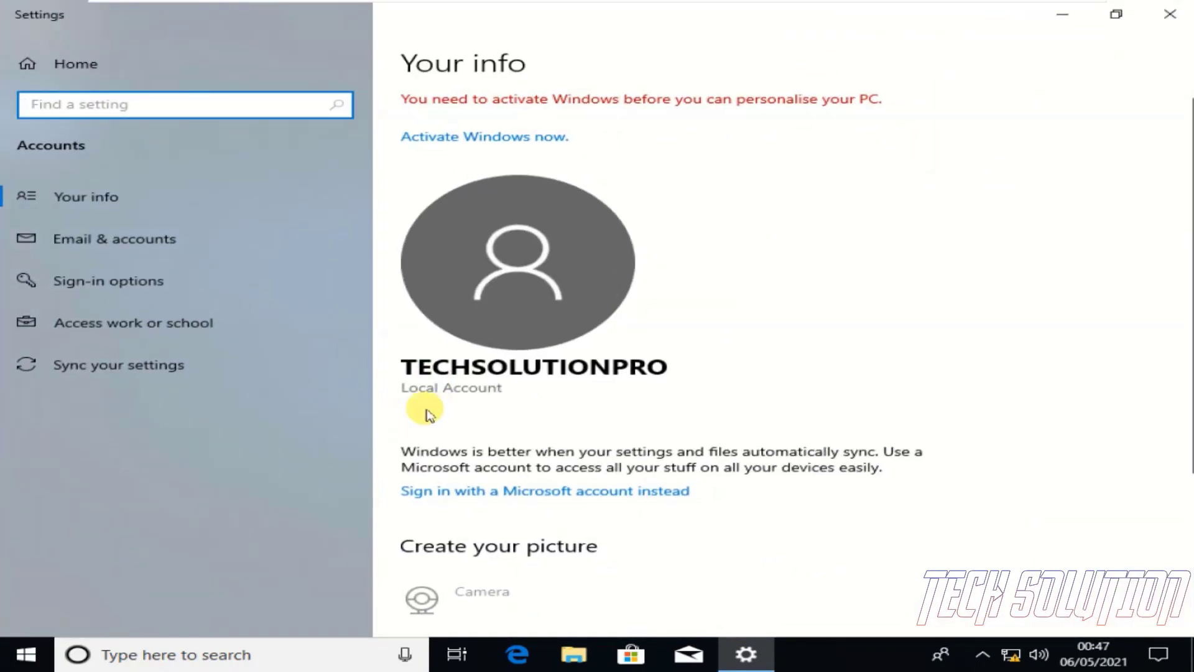